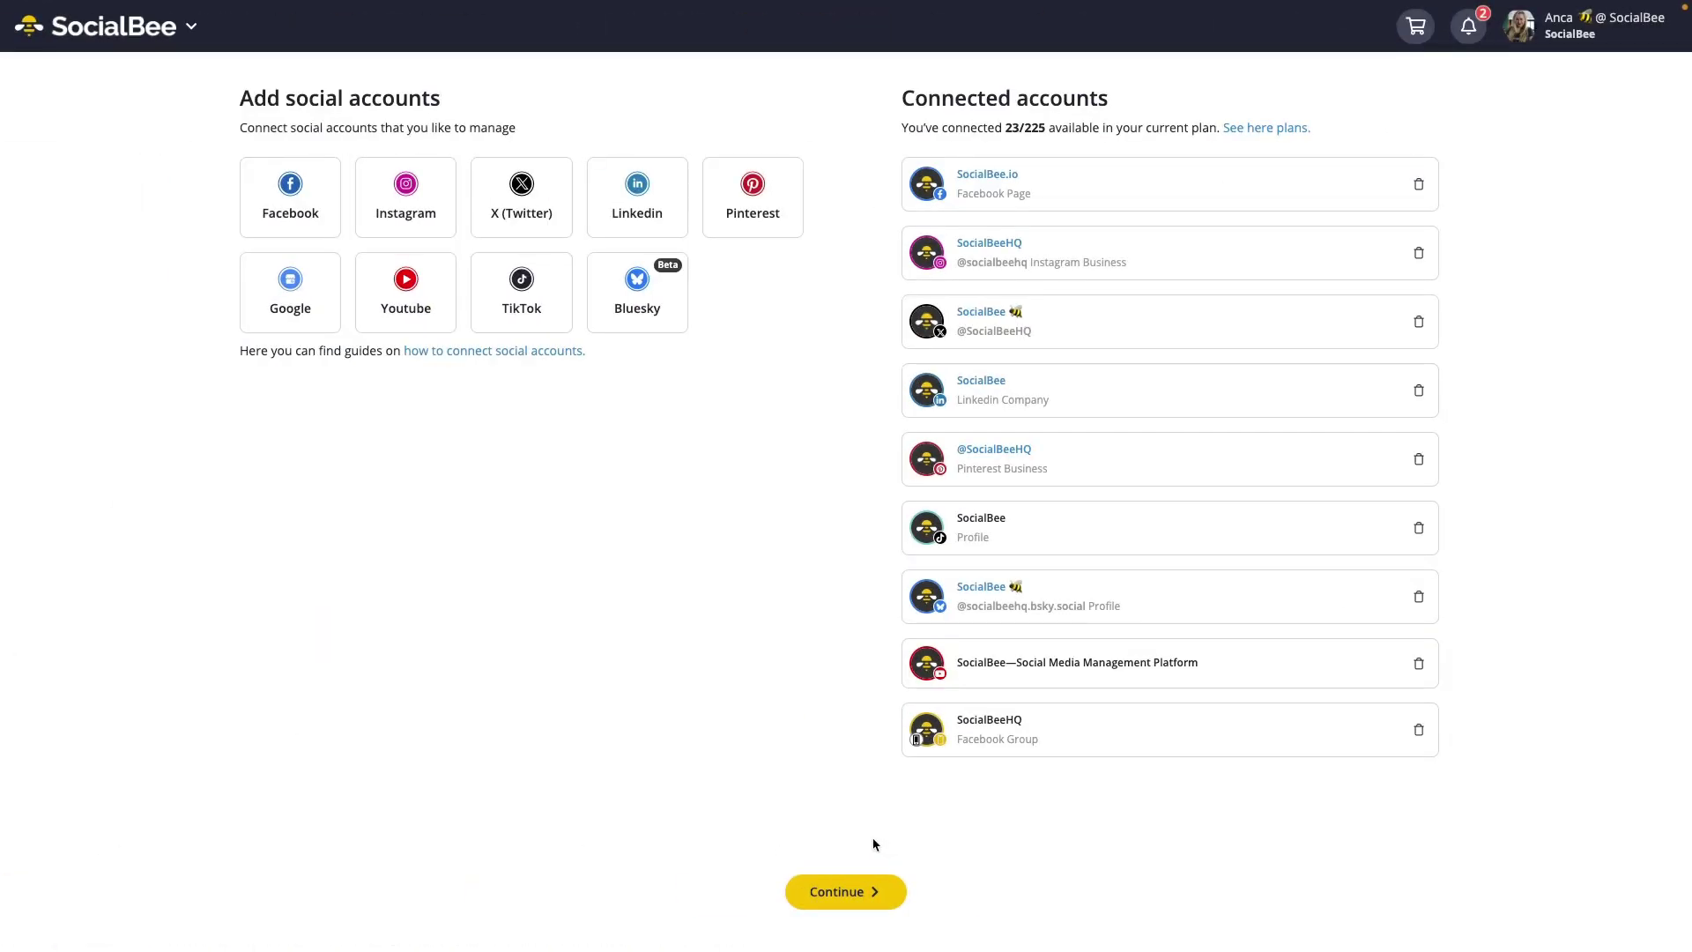
# Finish connecting the social accounts and continue past account setup
pyautogui.click(812, 902)
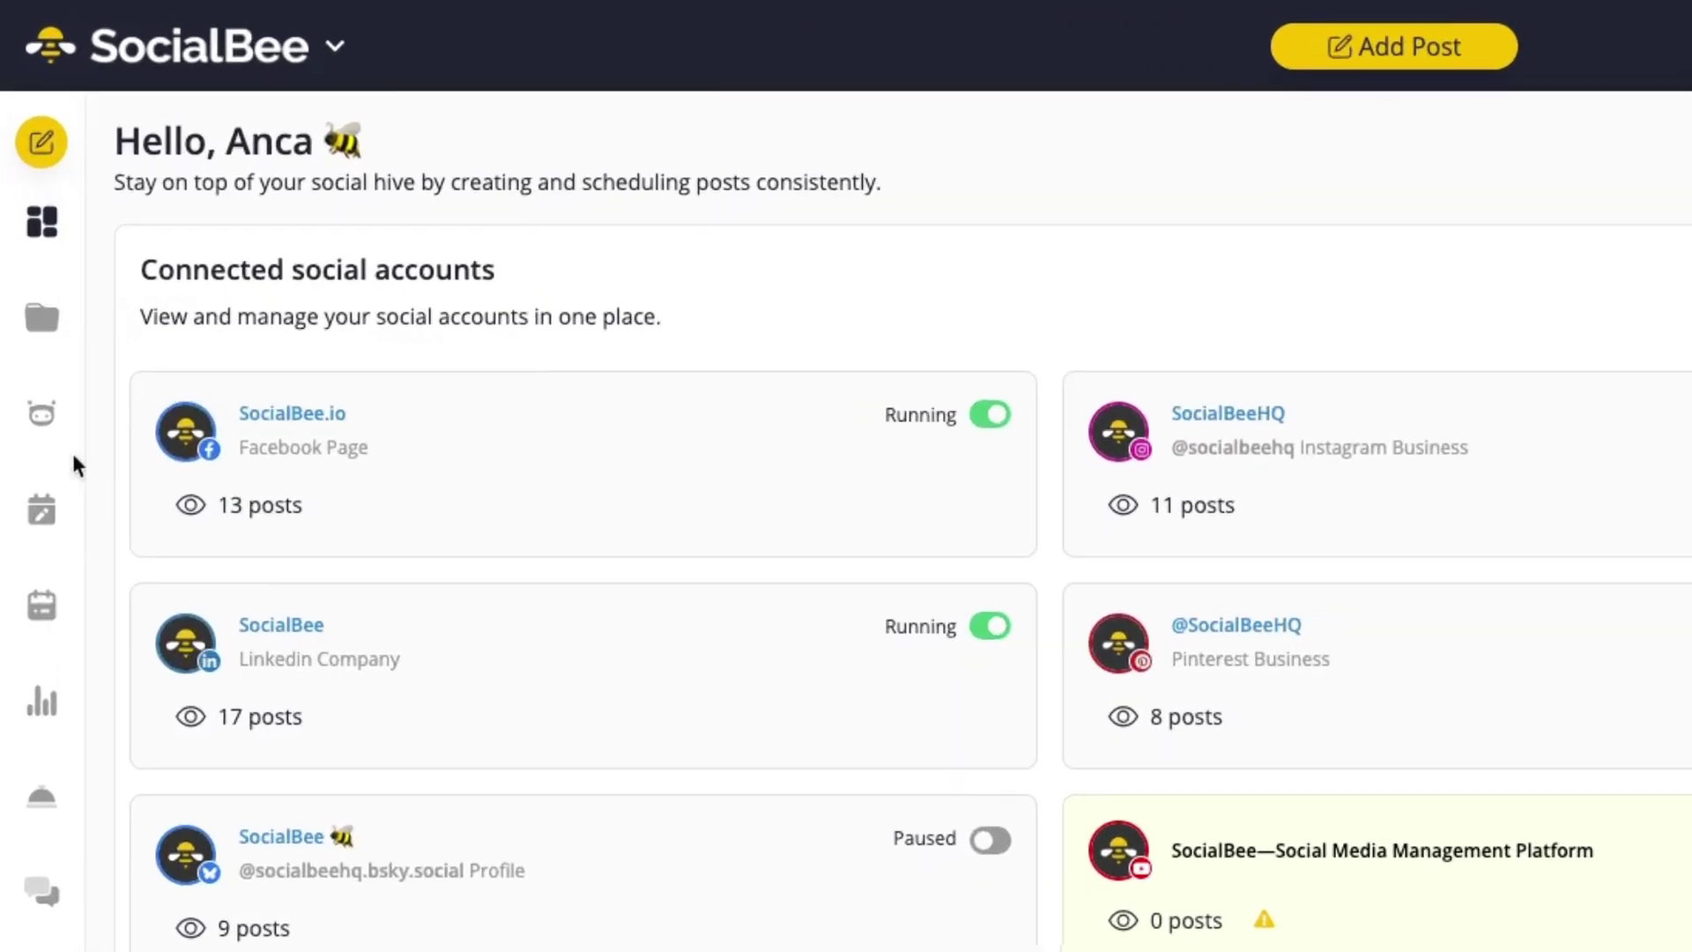
# In the social media copilot, generate a strategy, suggested content categories, then a posting plan
pyautogui.click(22, 437)
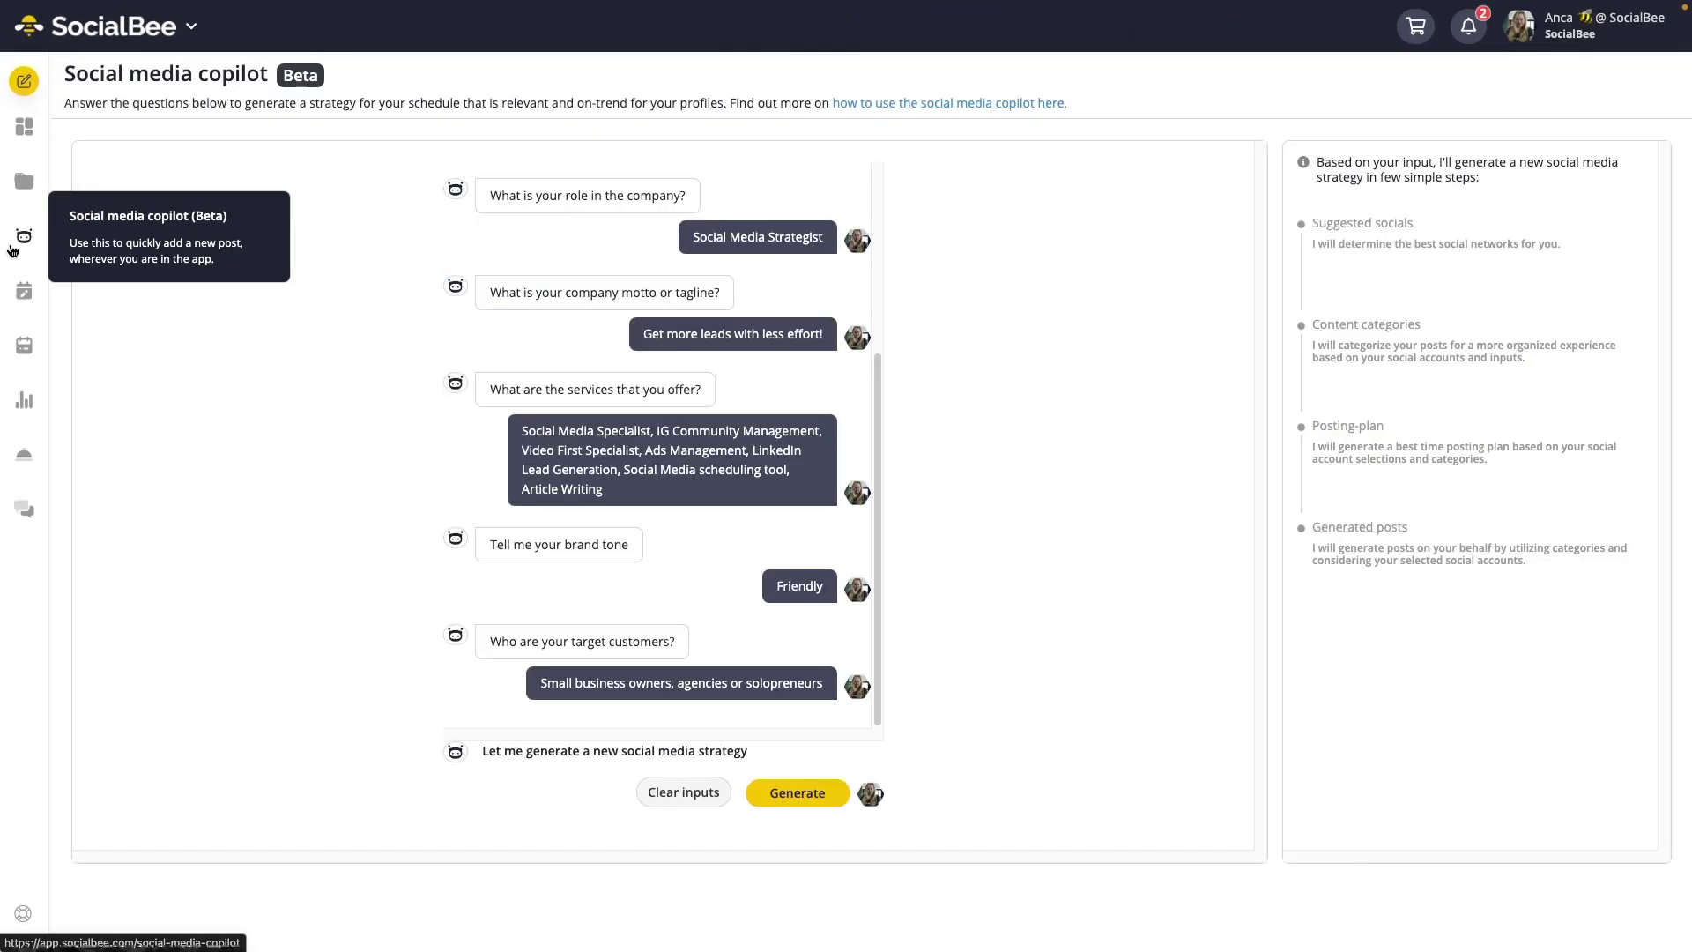
pyautogui.click(799, 793)
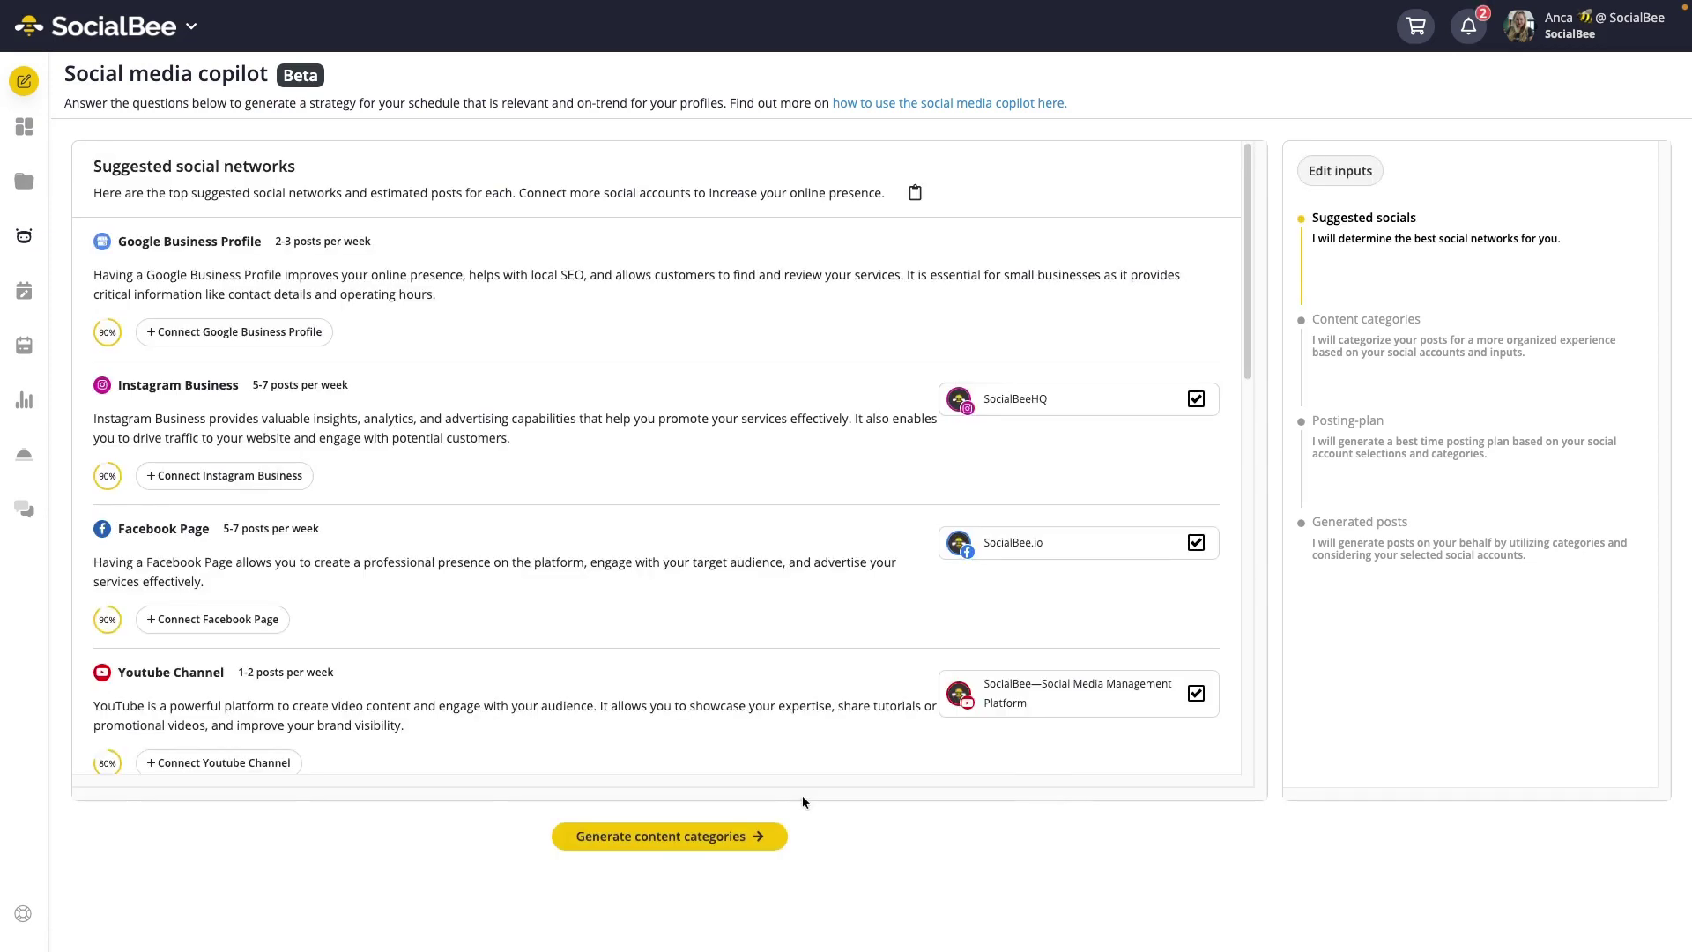
pyautogui.click(730, 837)
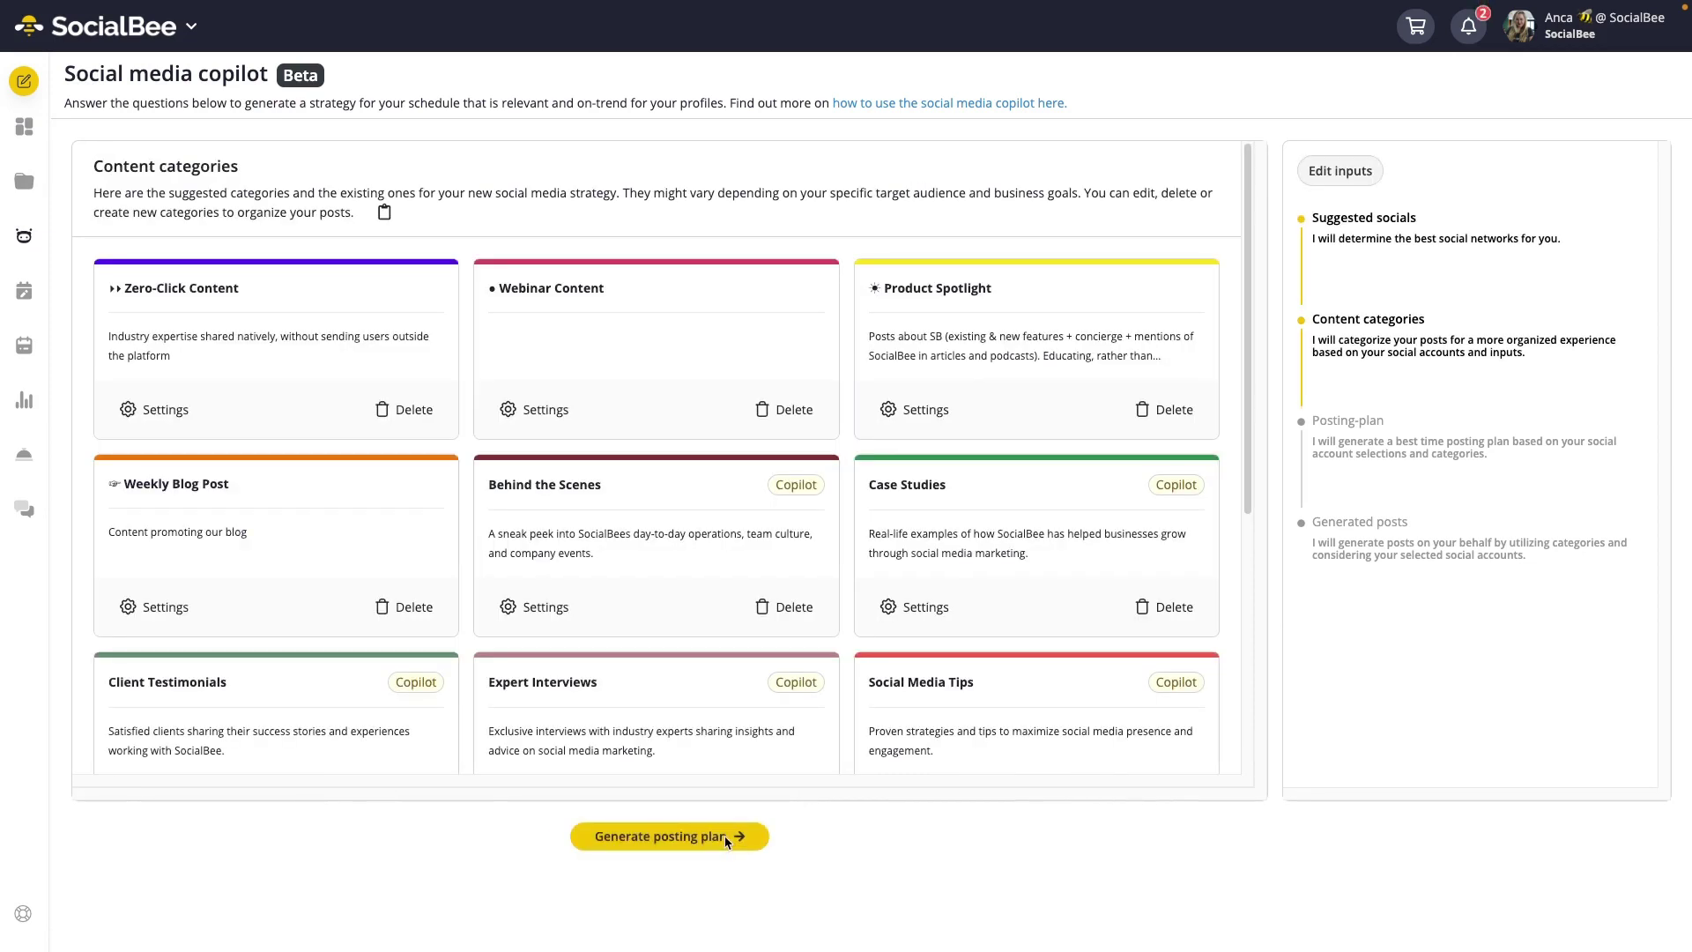
pyautogui.click(725, 840)
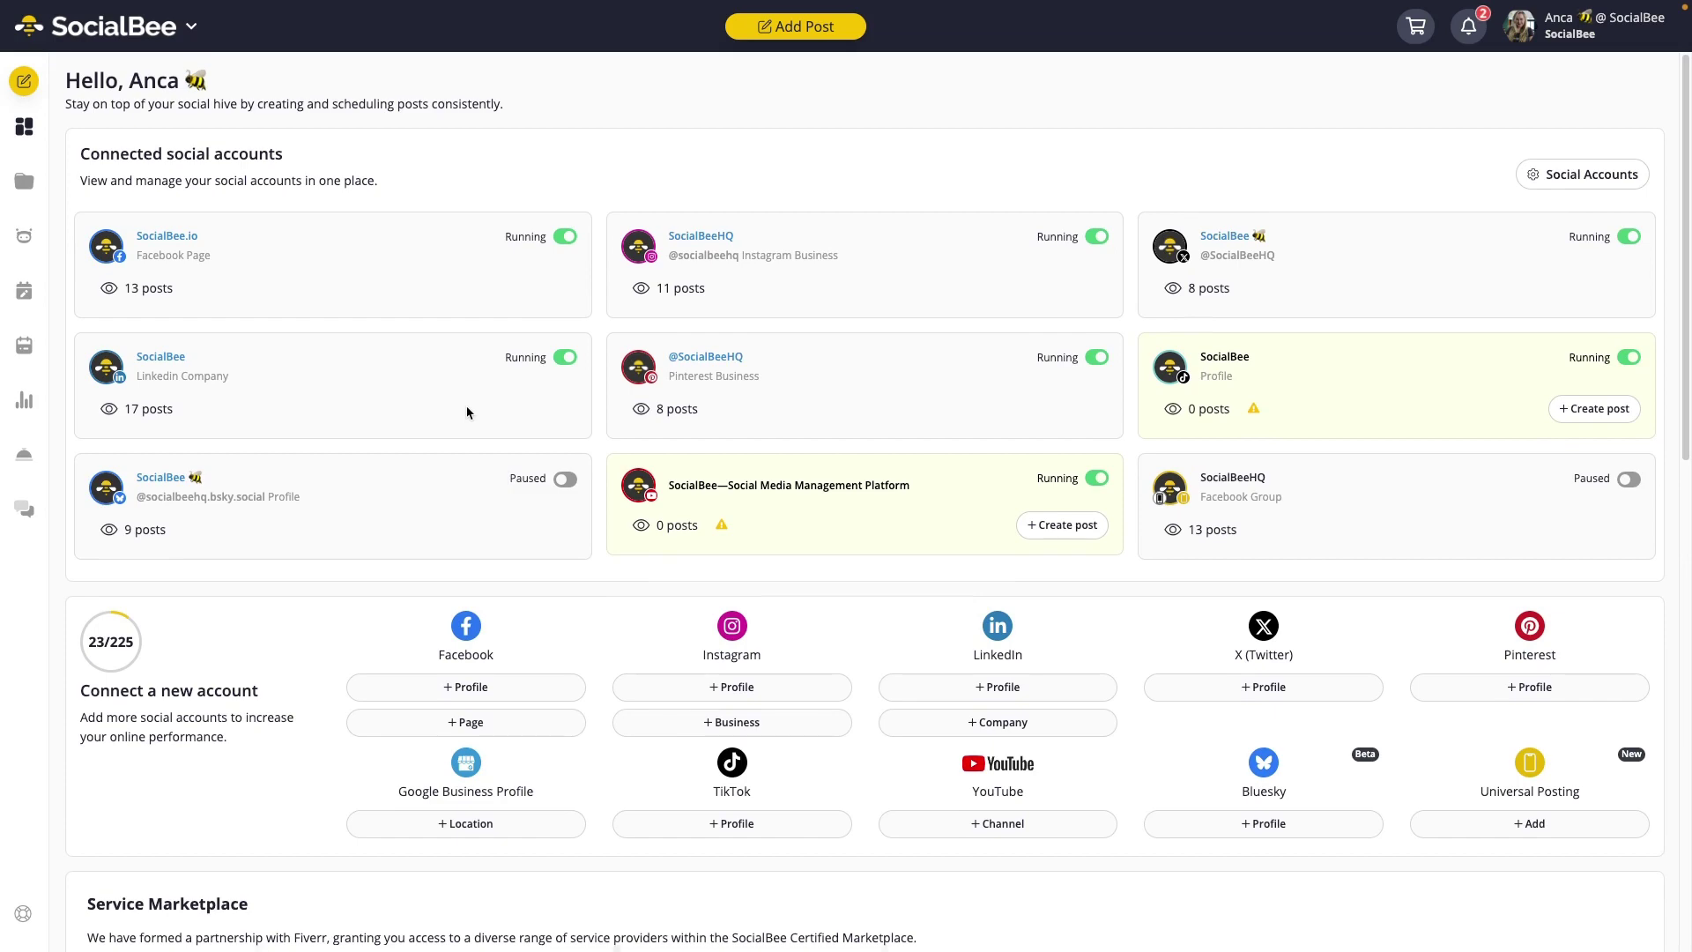
# Open Schedule Setup and switch the empty weekly schedule to Calendar View, then back to Compact View
pyautogui.click(26, 293)
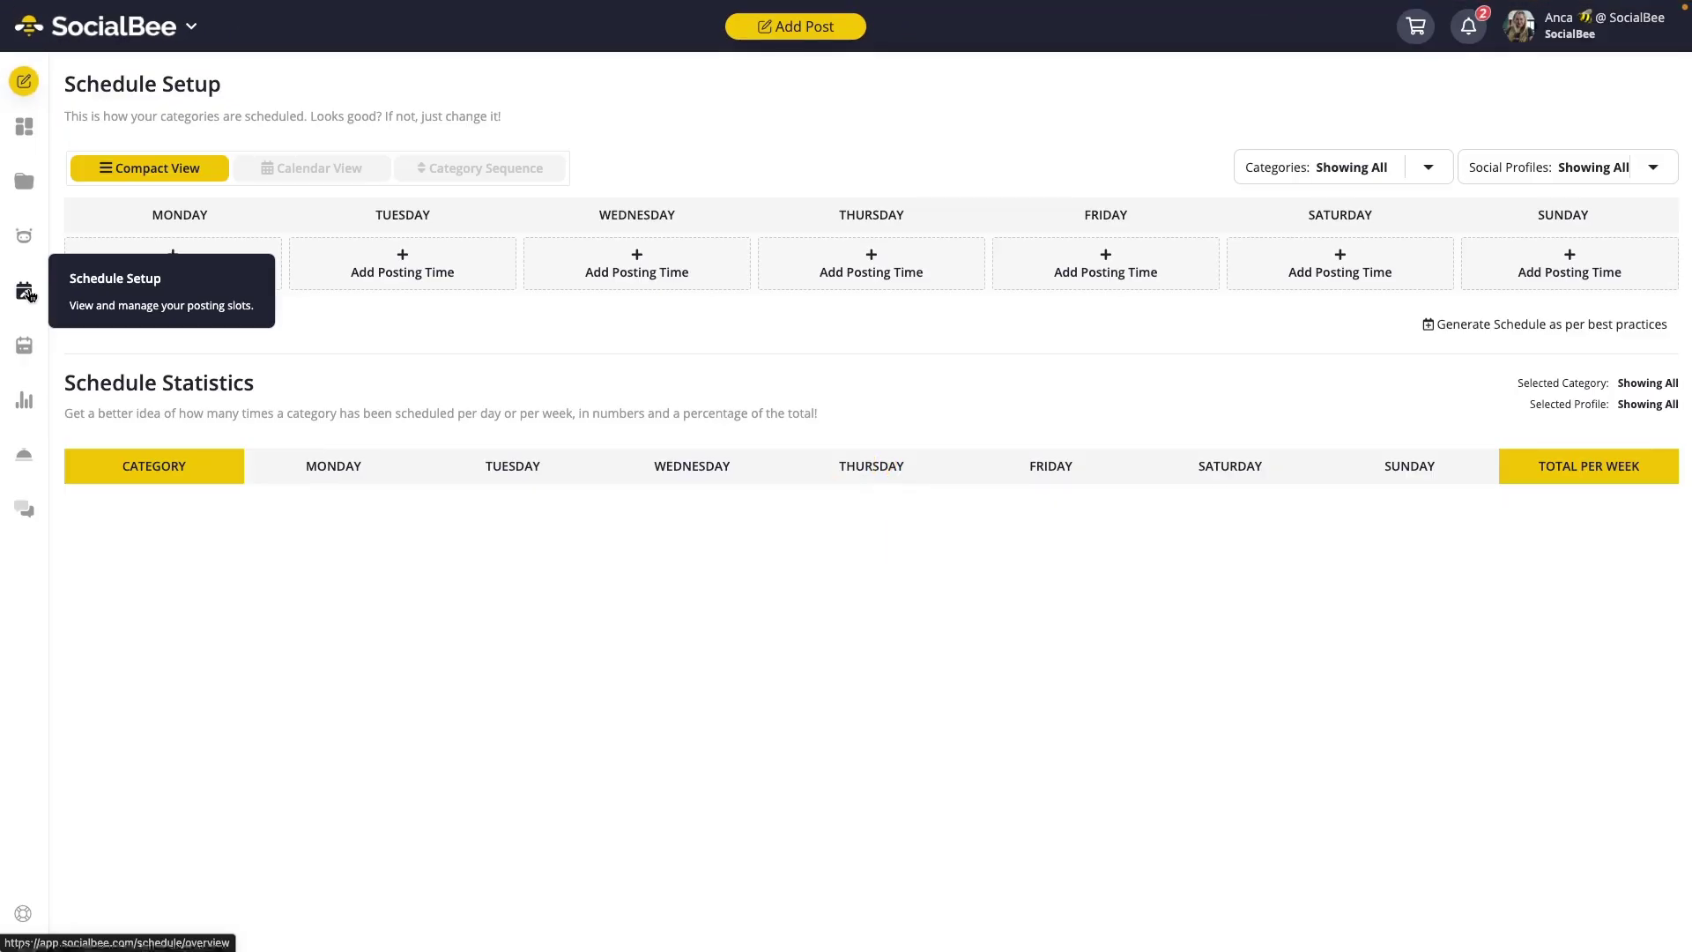
pyautogui.click(38, 203)
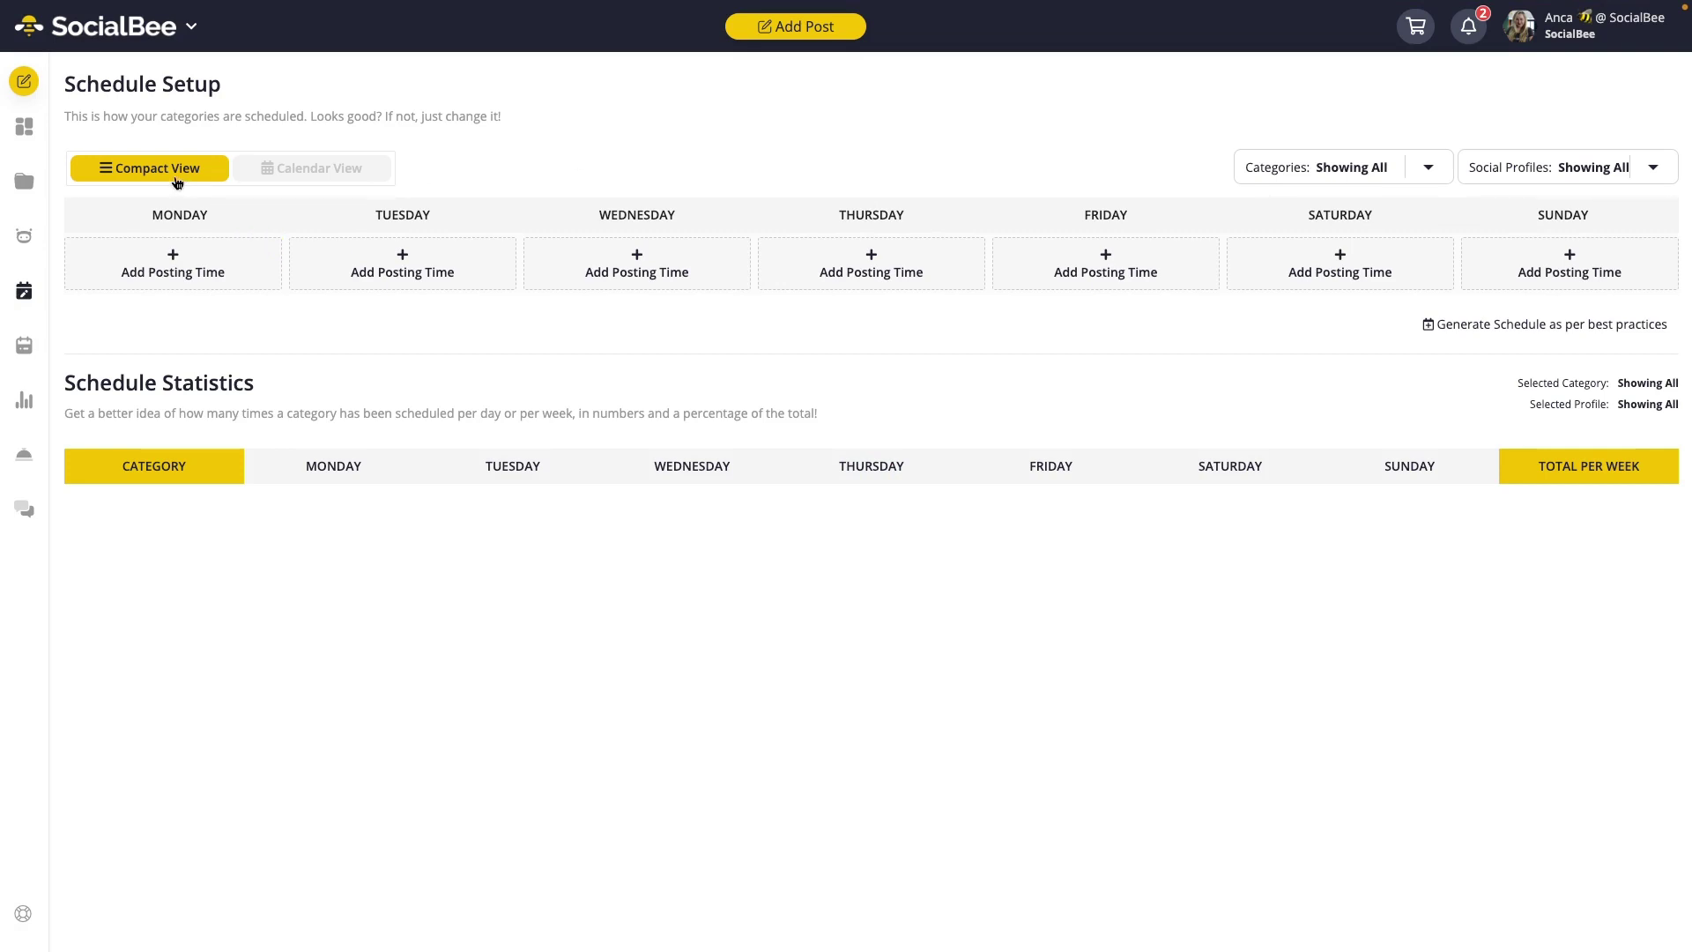
pyautogui.click(270, 183)
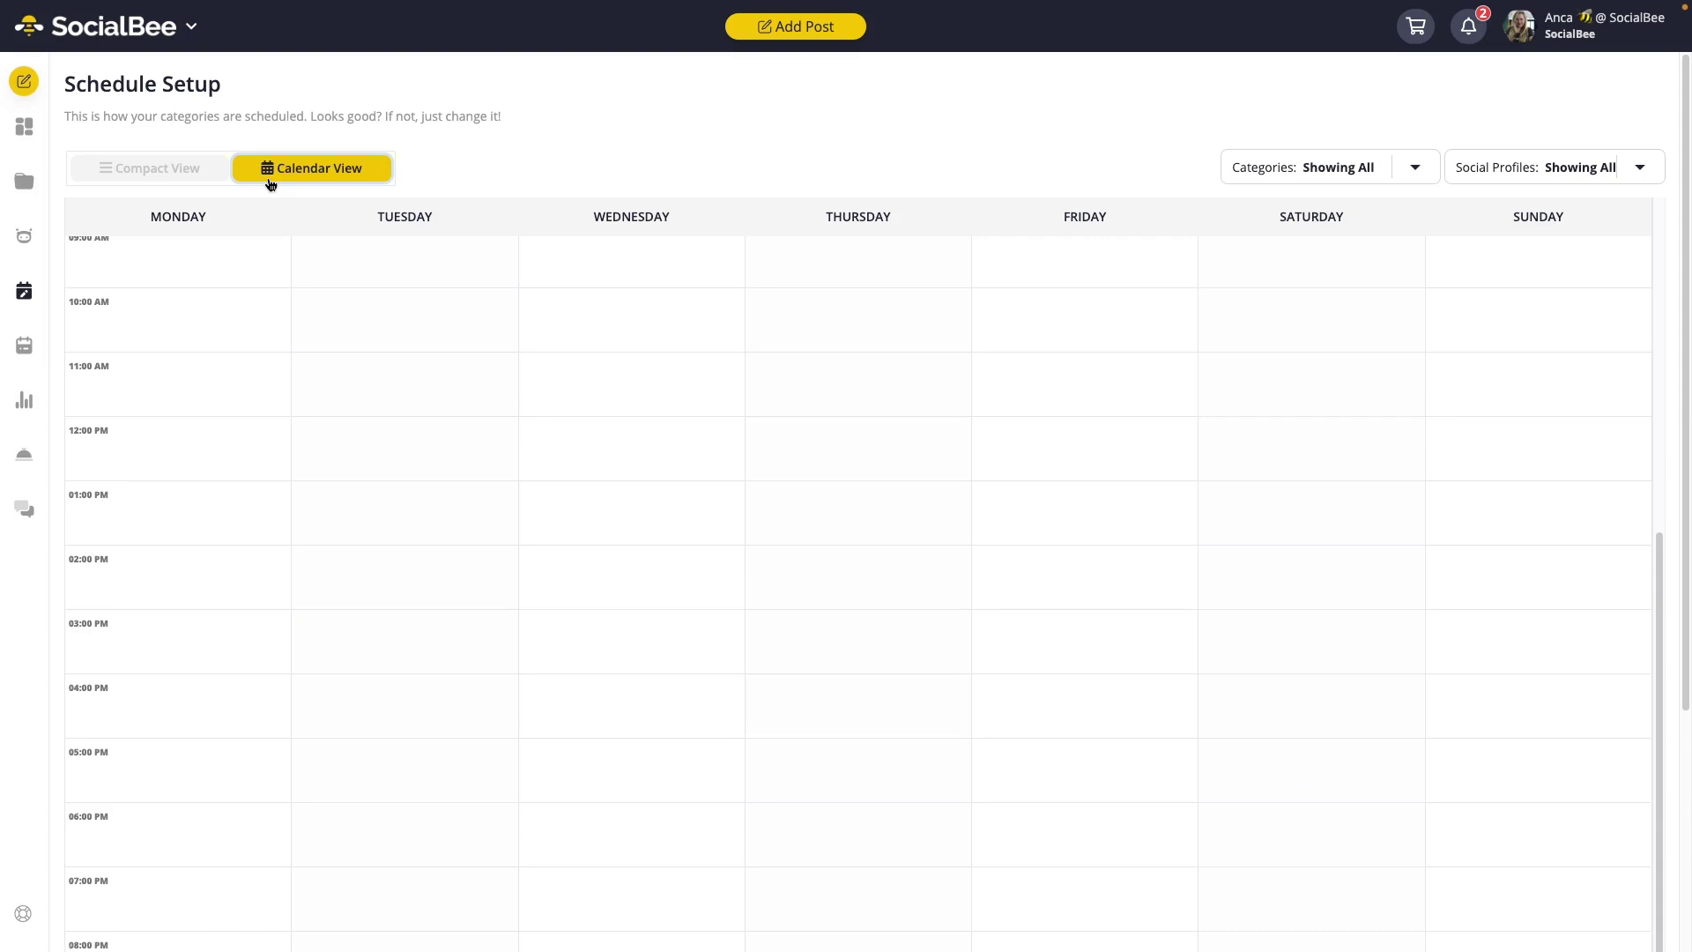
pyautogui.click(149, 168)
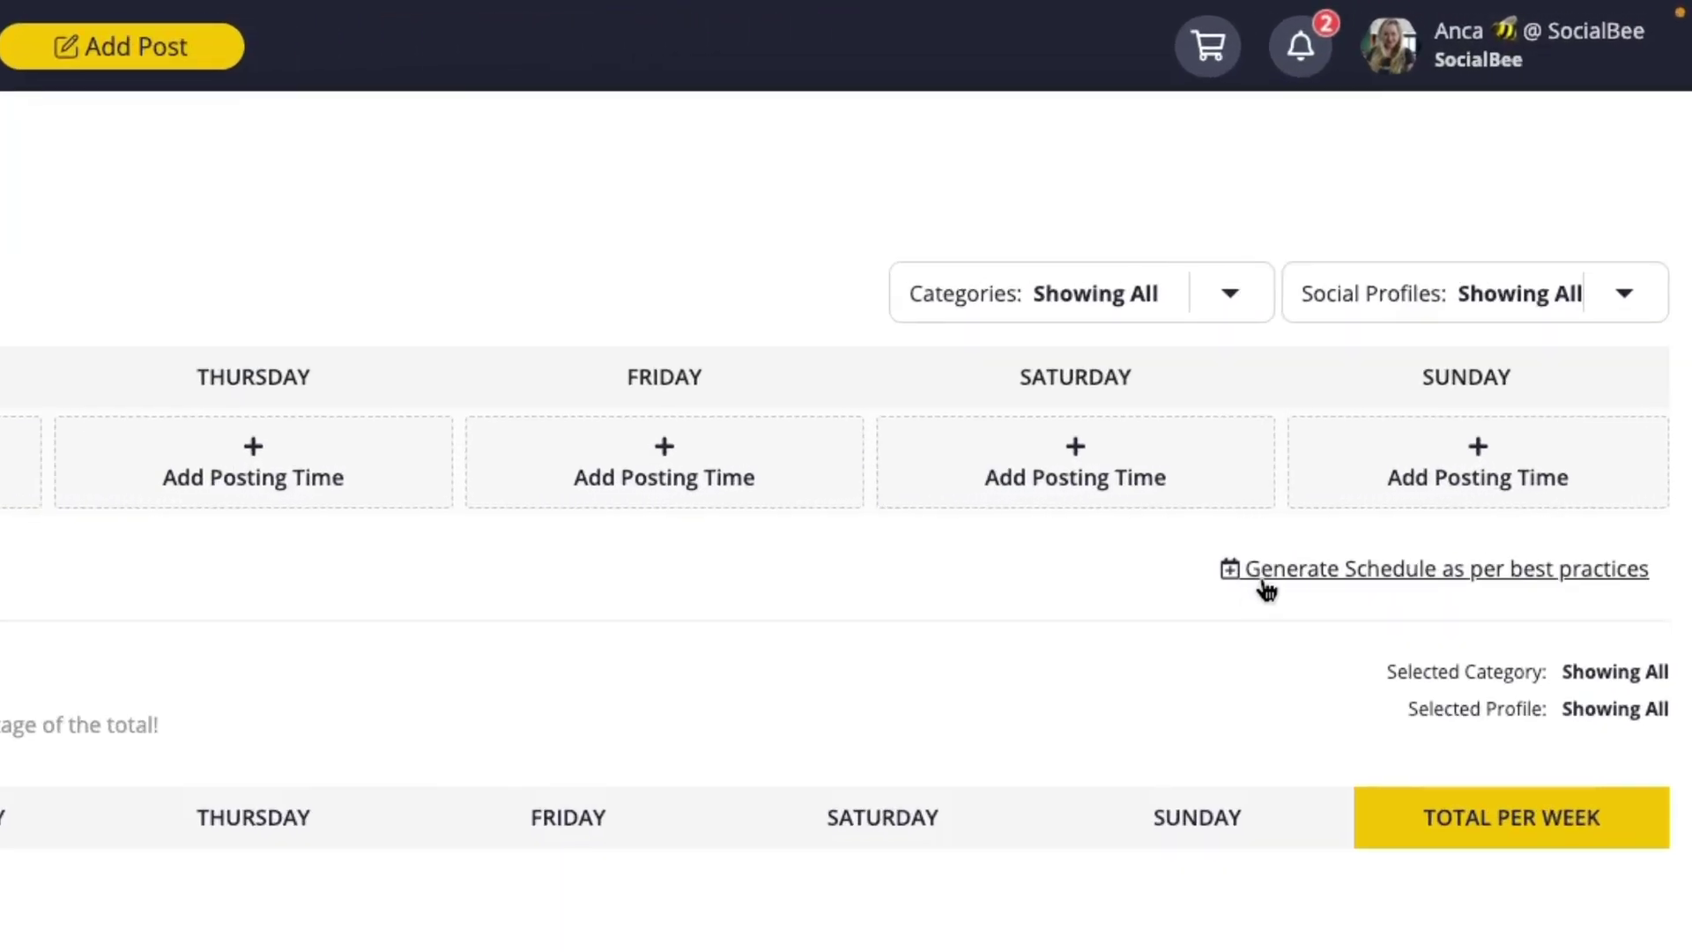
# Generate the best-practice Random Category schedule for every day and switch to Calendar View
pyautogui.click(1267, 583)
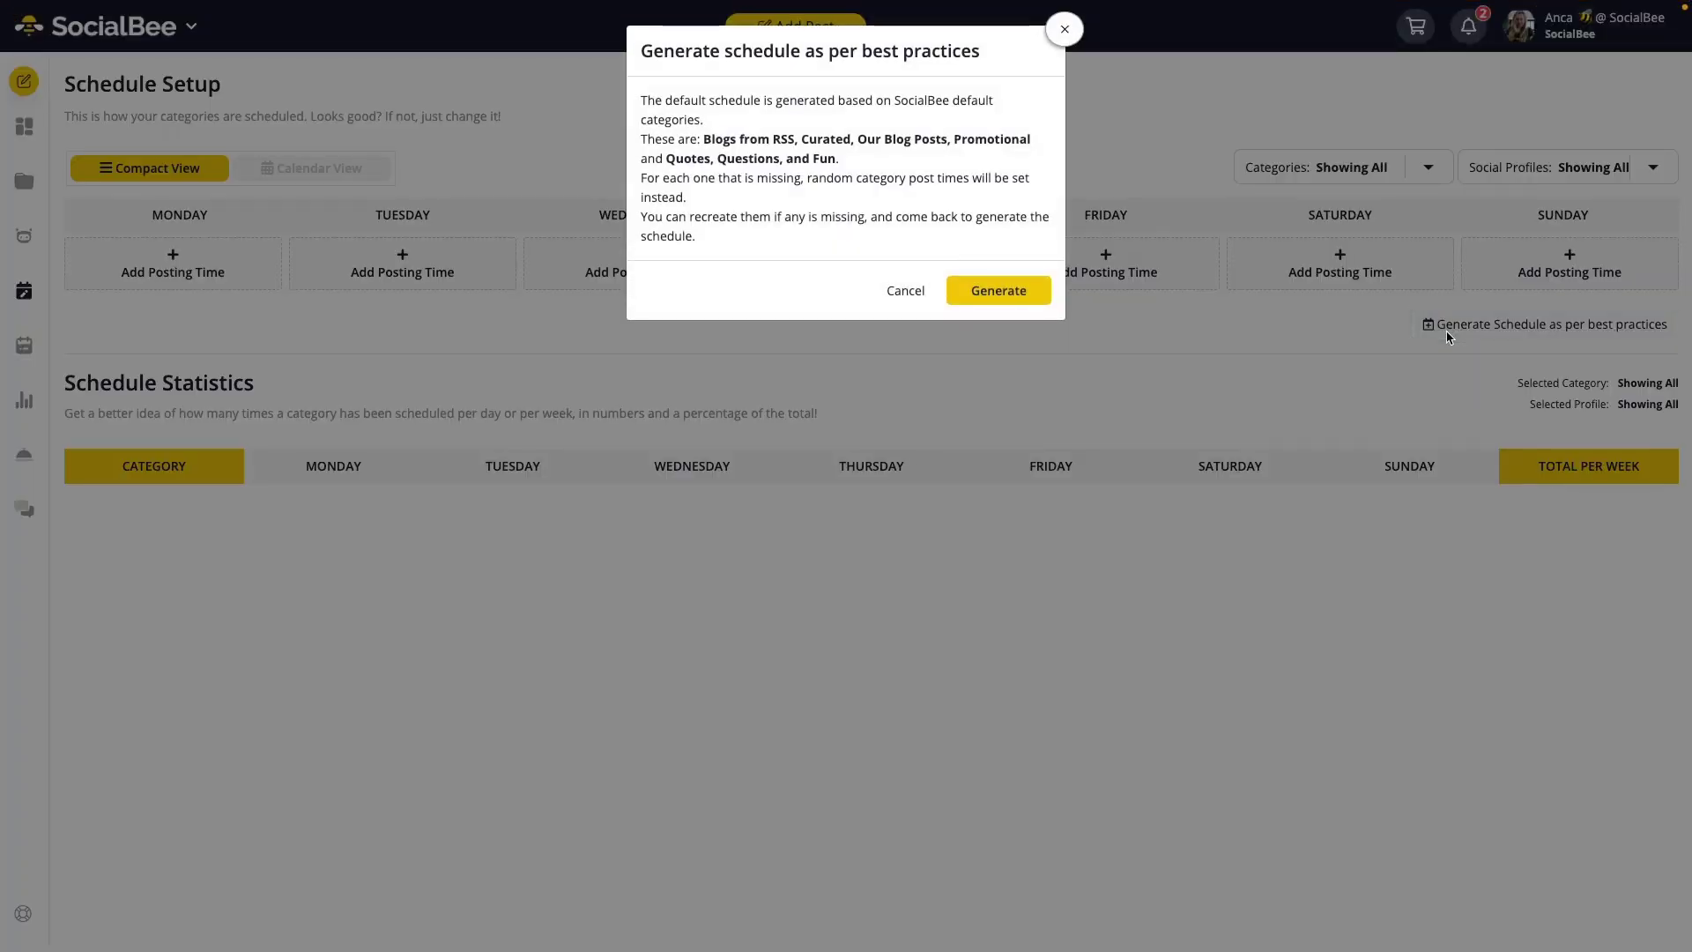
pyautogui.click(991, 300)
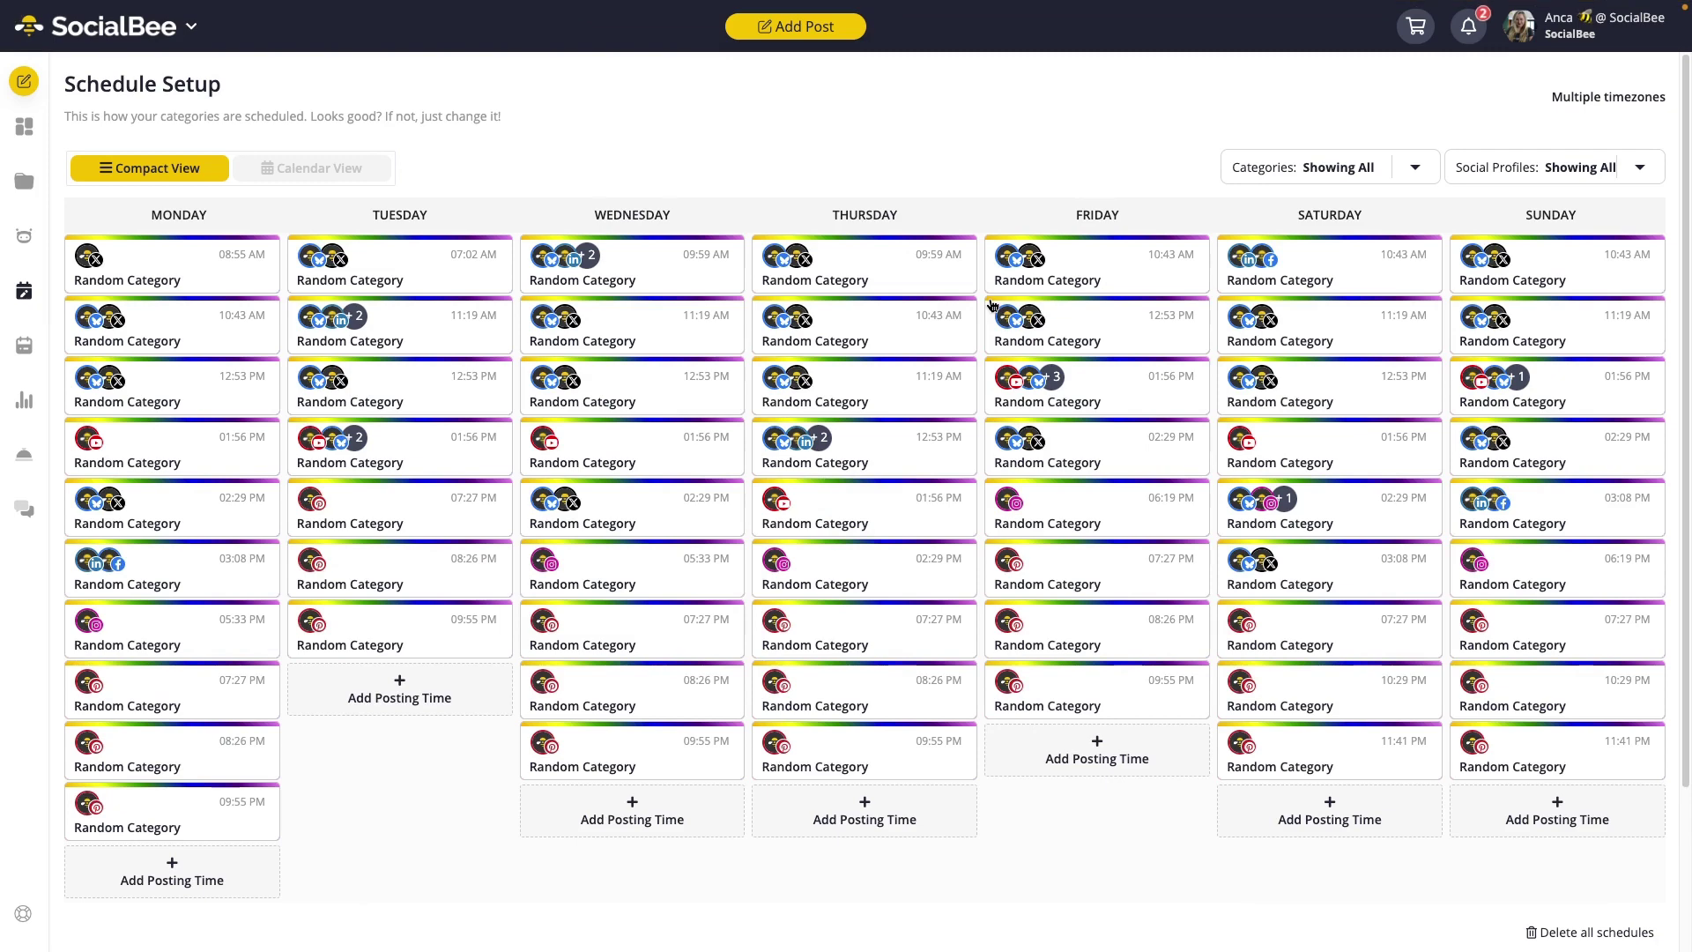
pyautogui.click(312, 168)
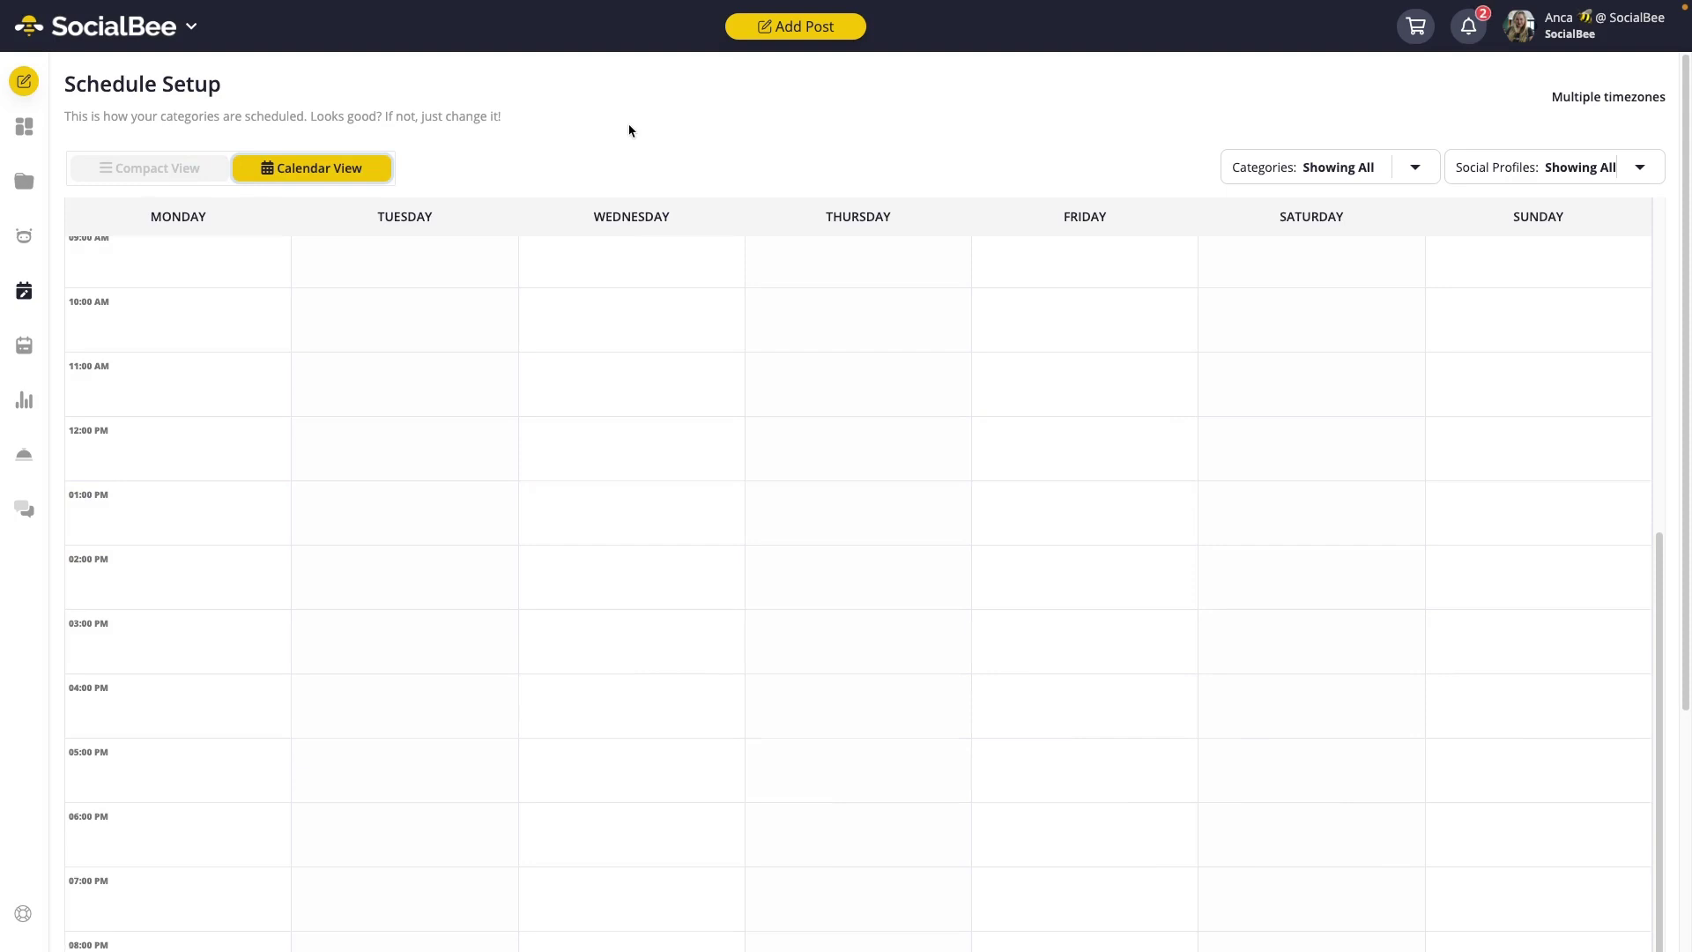
# Add a 05:24 PM Webinar Content slot on Tuesday and Friday for Instagram and Facebook
pyautogui.click(608, 369)
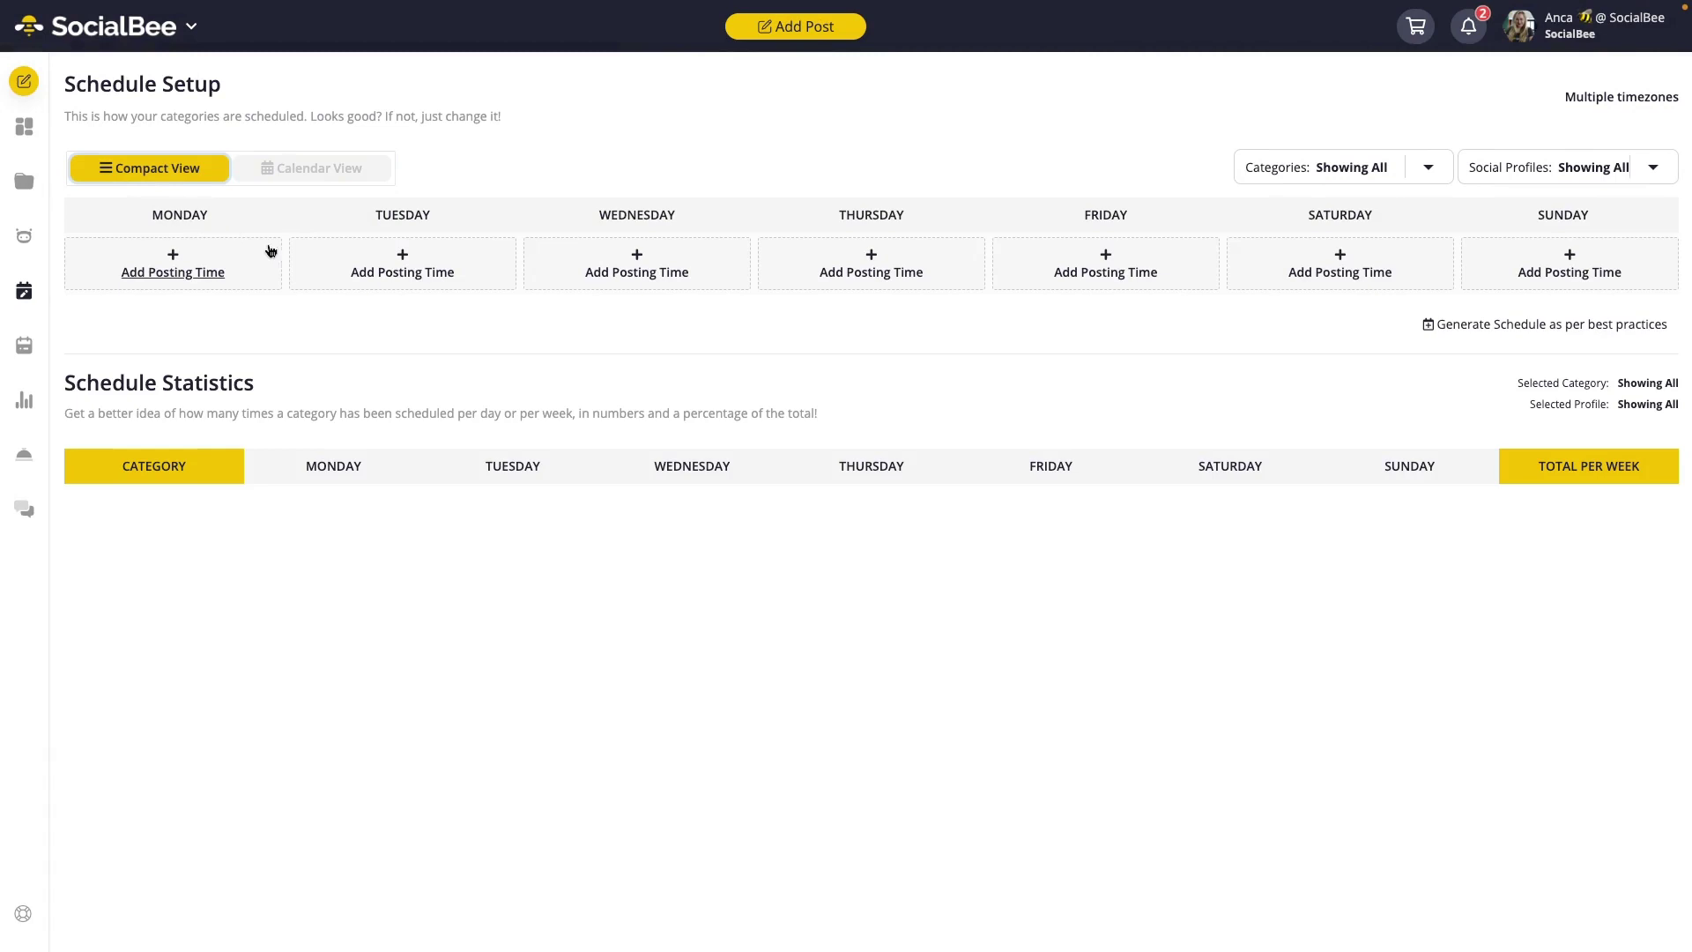
pyautogui.click(405, 283)
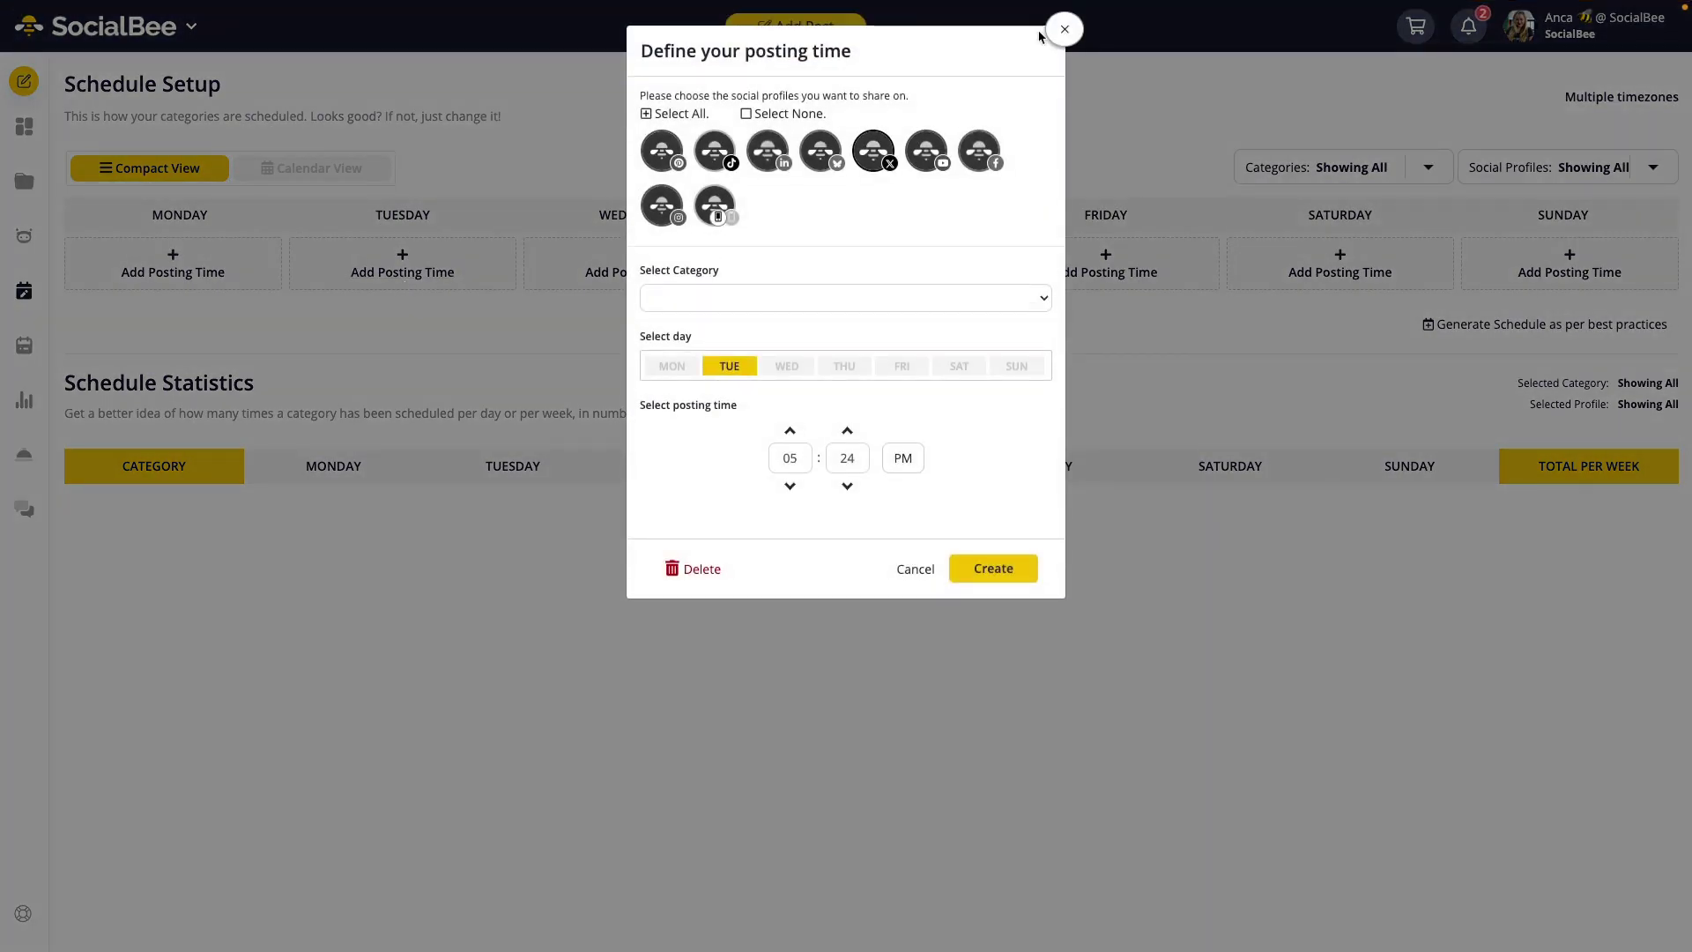
pyautogui.click(662, 207)
pyautogui.click(979, 151)
pyautogui.click(823, 304)
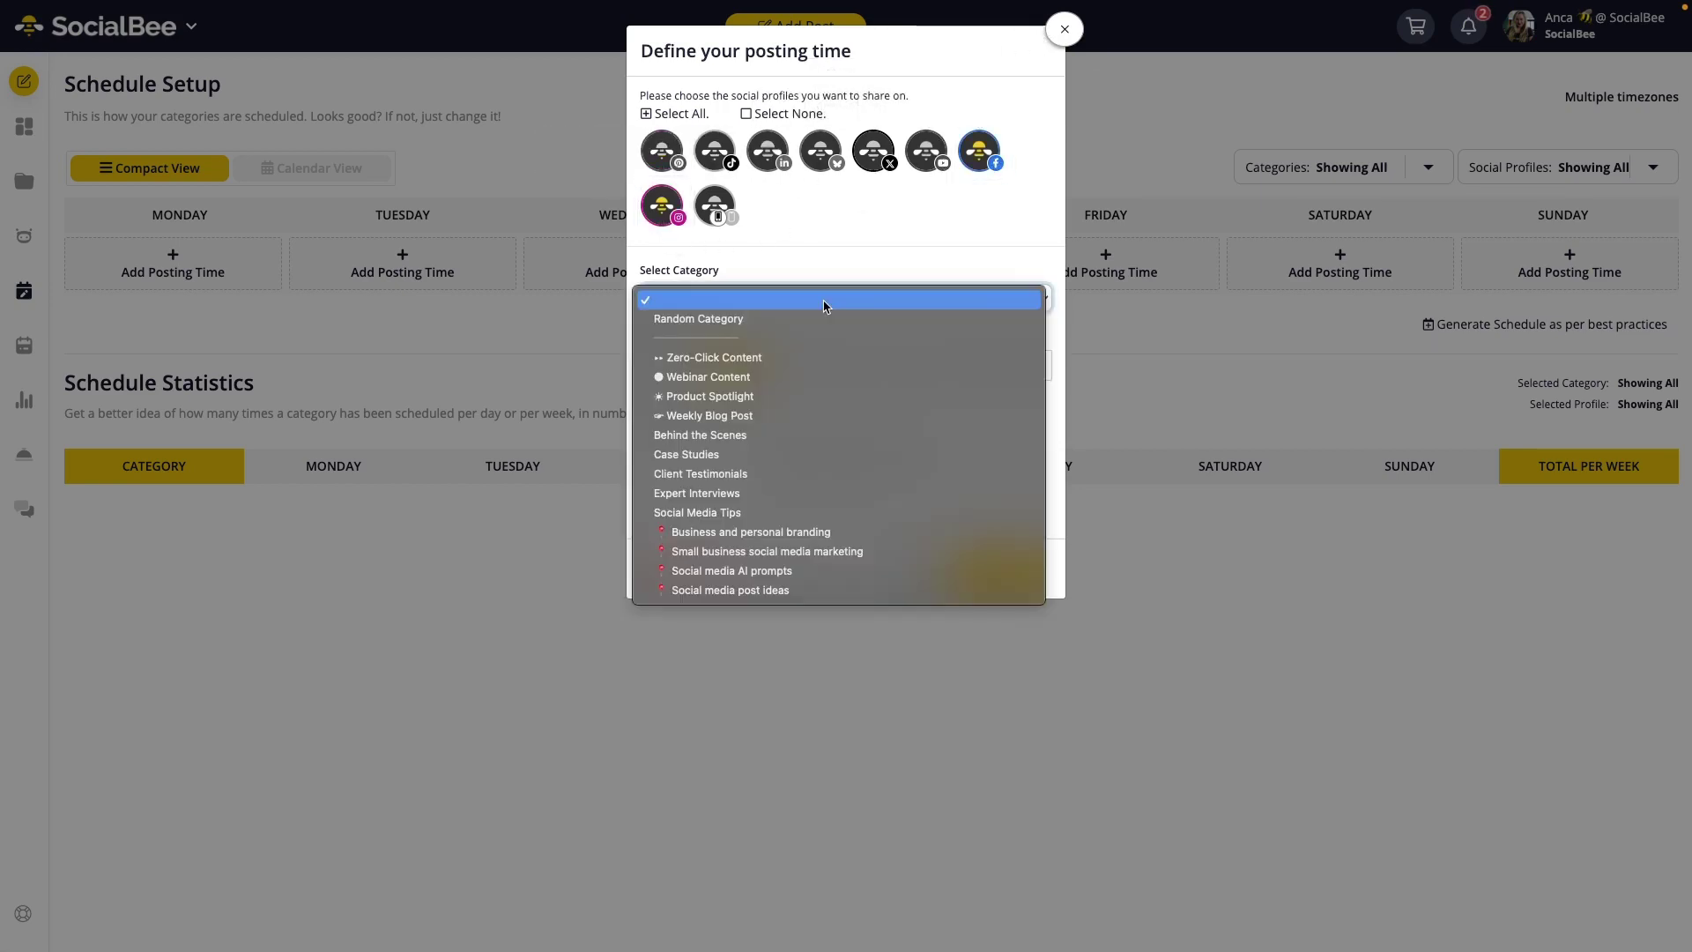
pyautogui.click(815, 380)
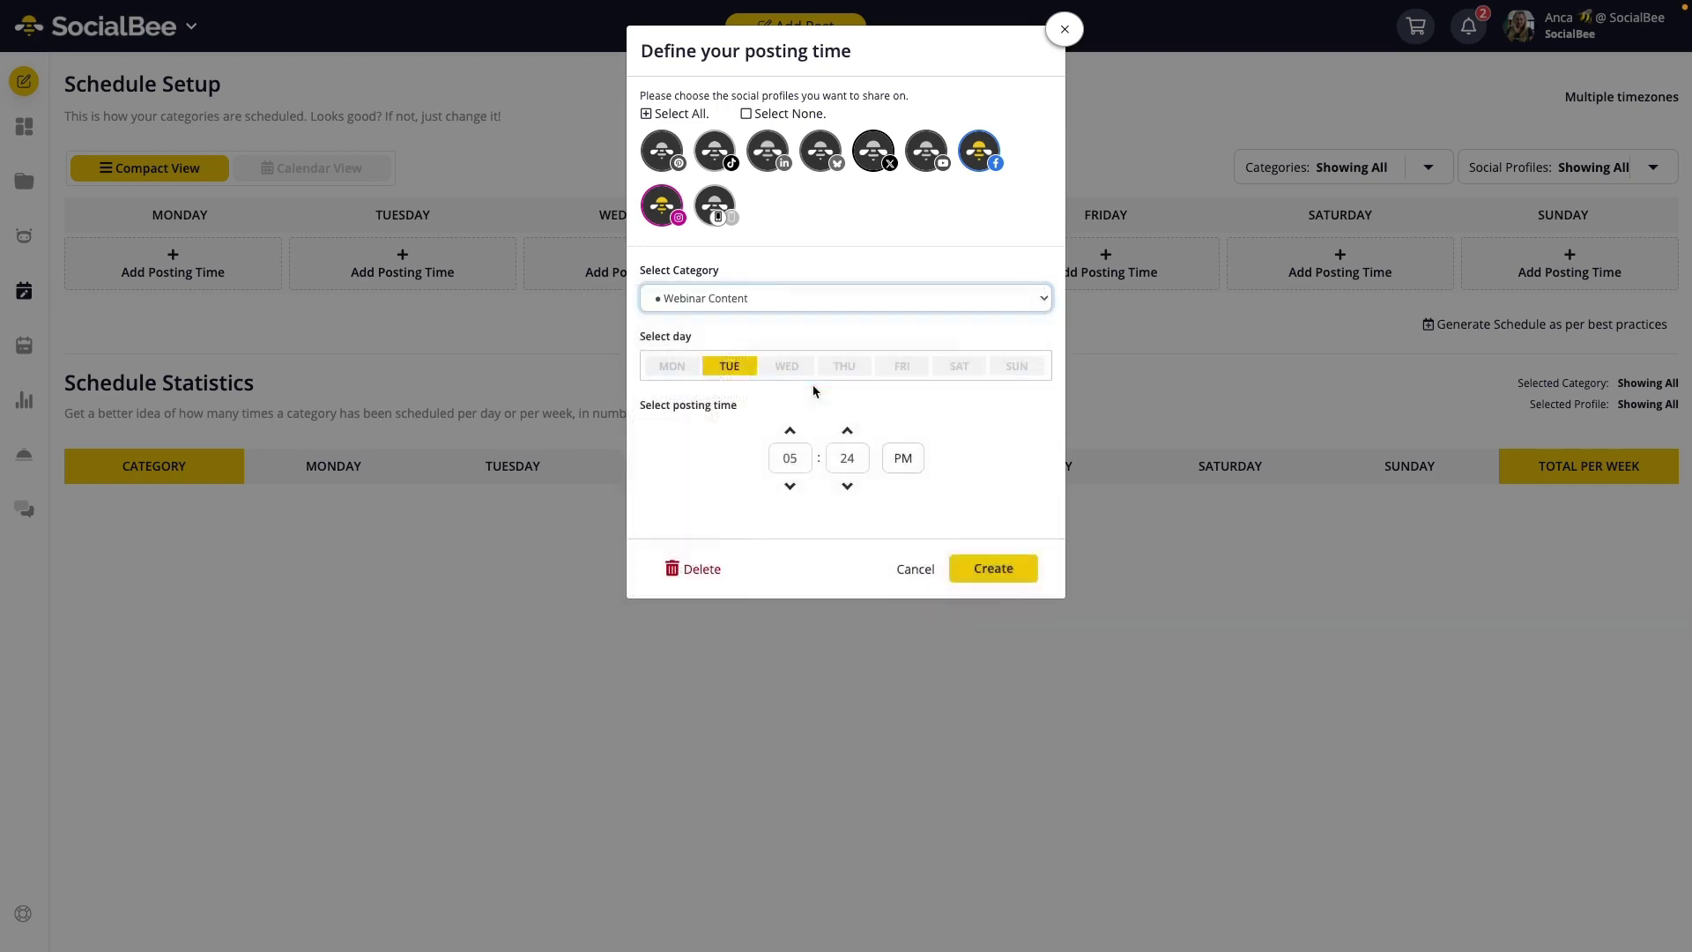
pyautogui.click(902, 374)
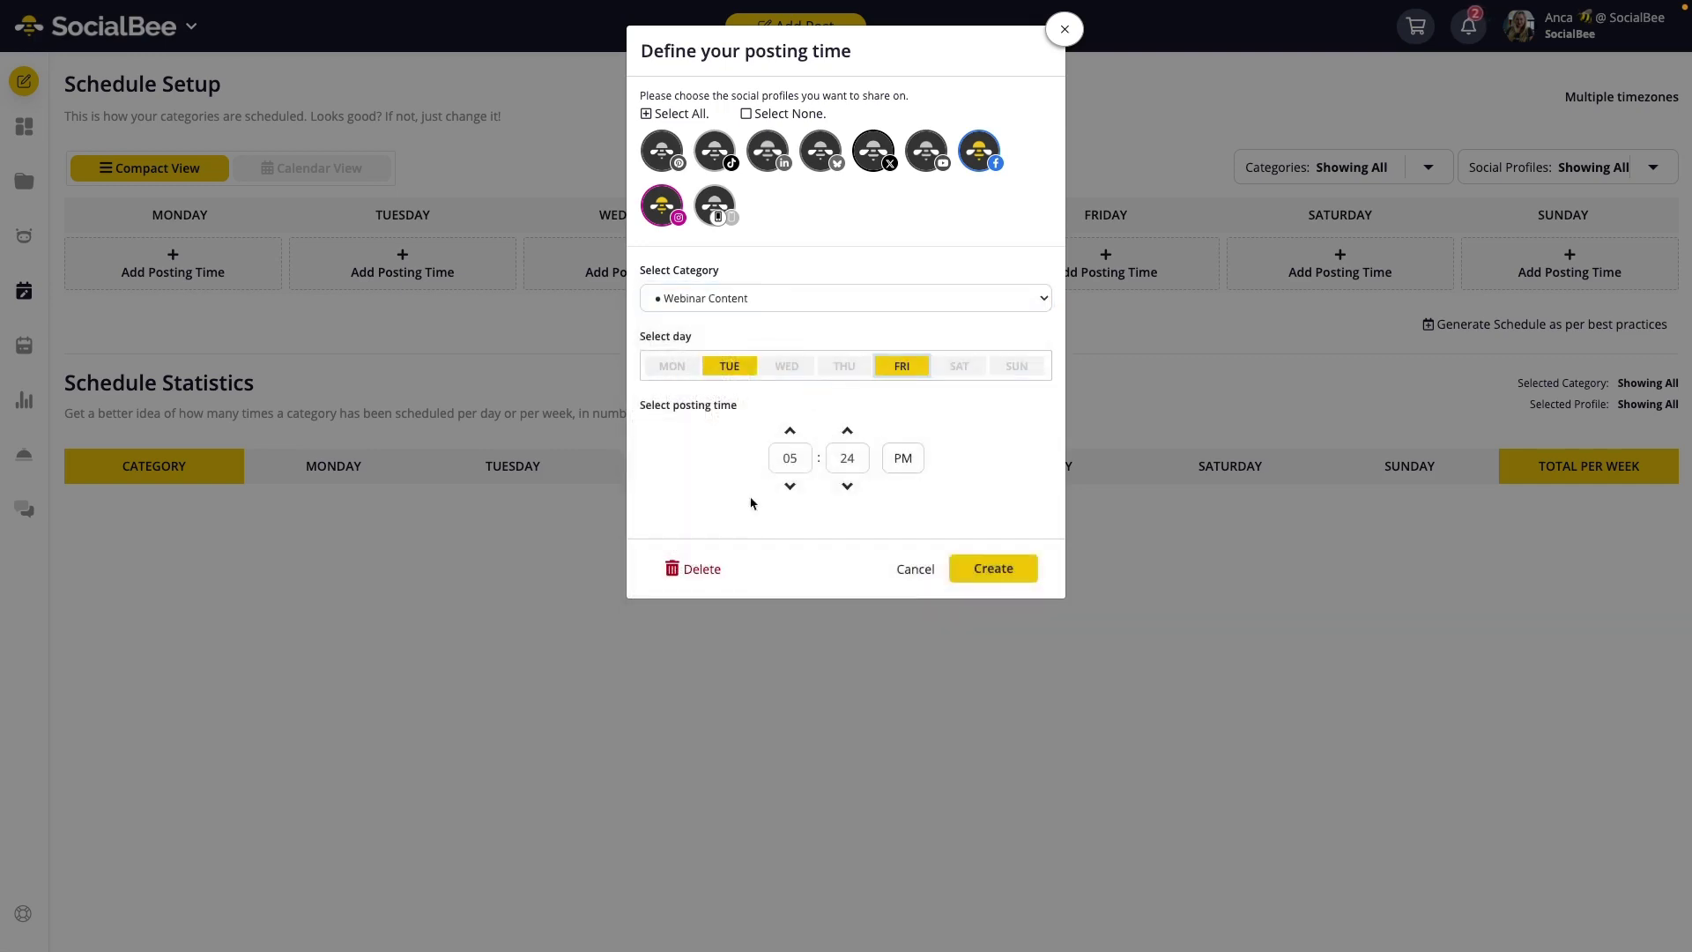
pyautogui.click(992, 566)
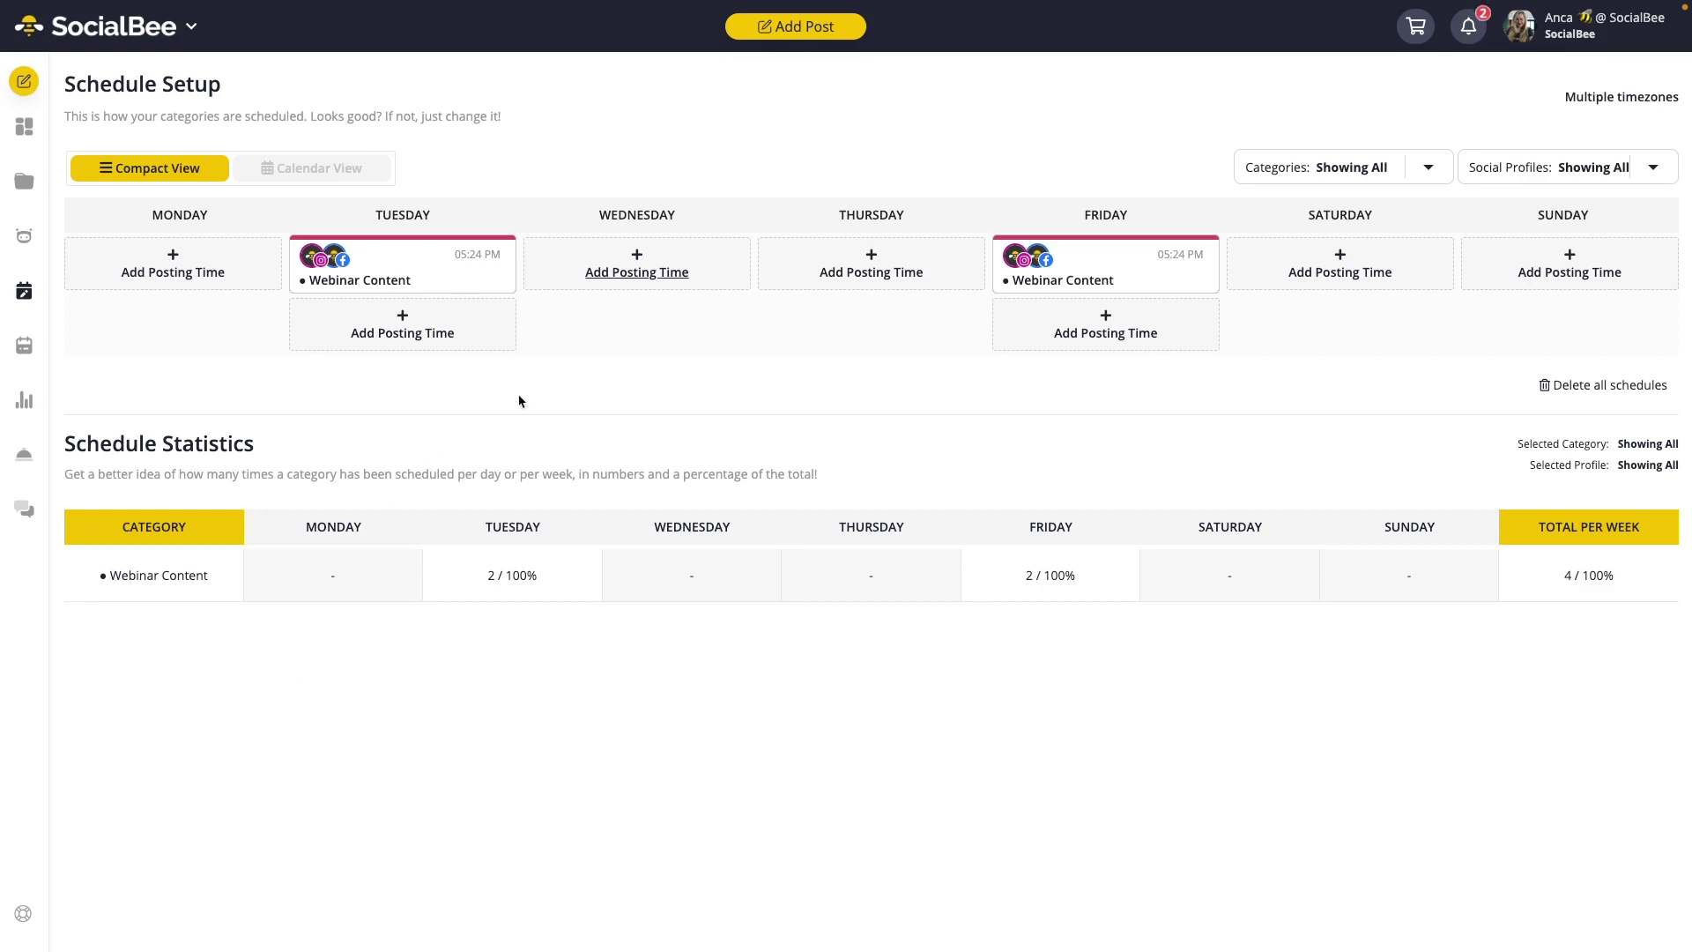
# Add a 05:25 PM Weekly Blog Post slot on Wednesday
pyautogui.click(627, 265)
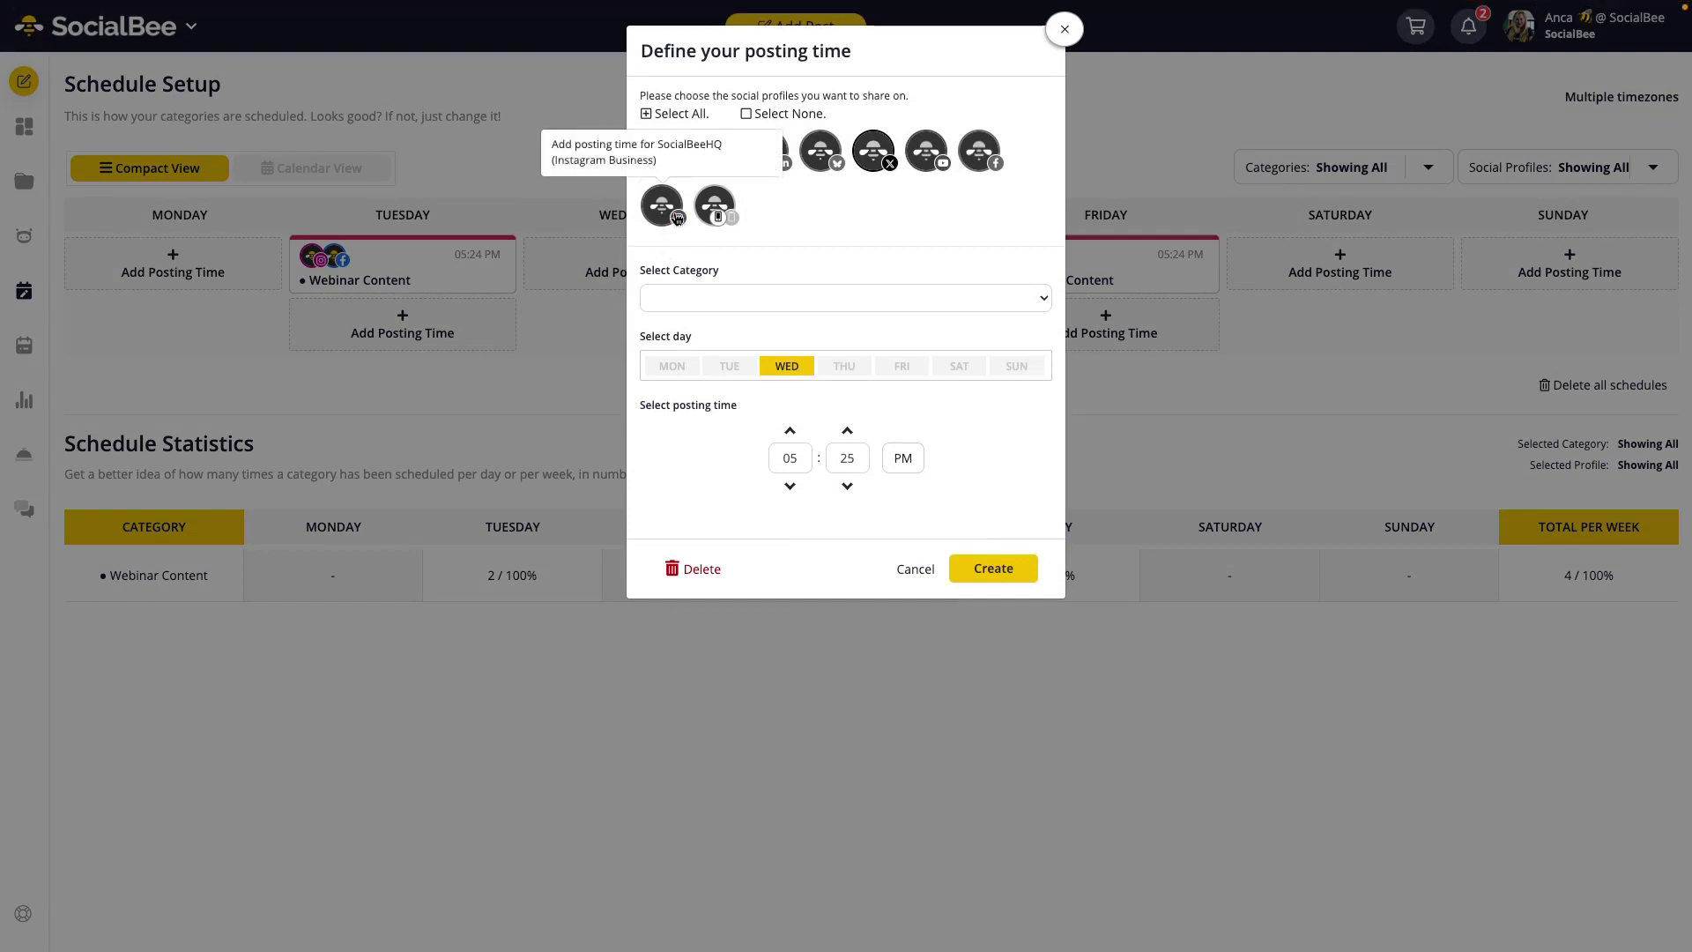
pyautogui.click(708, 301)
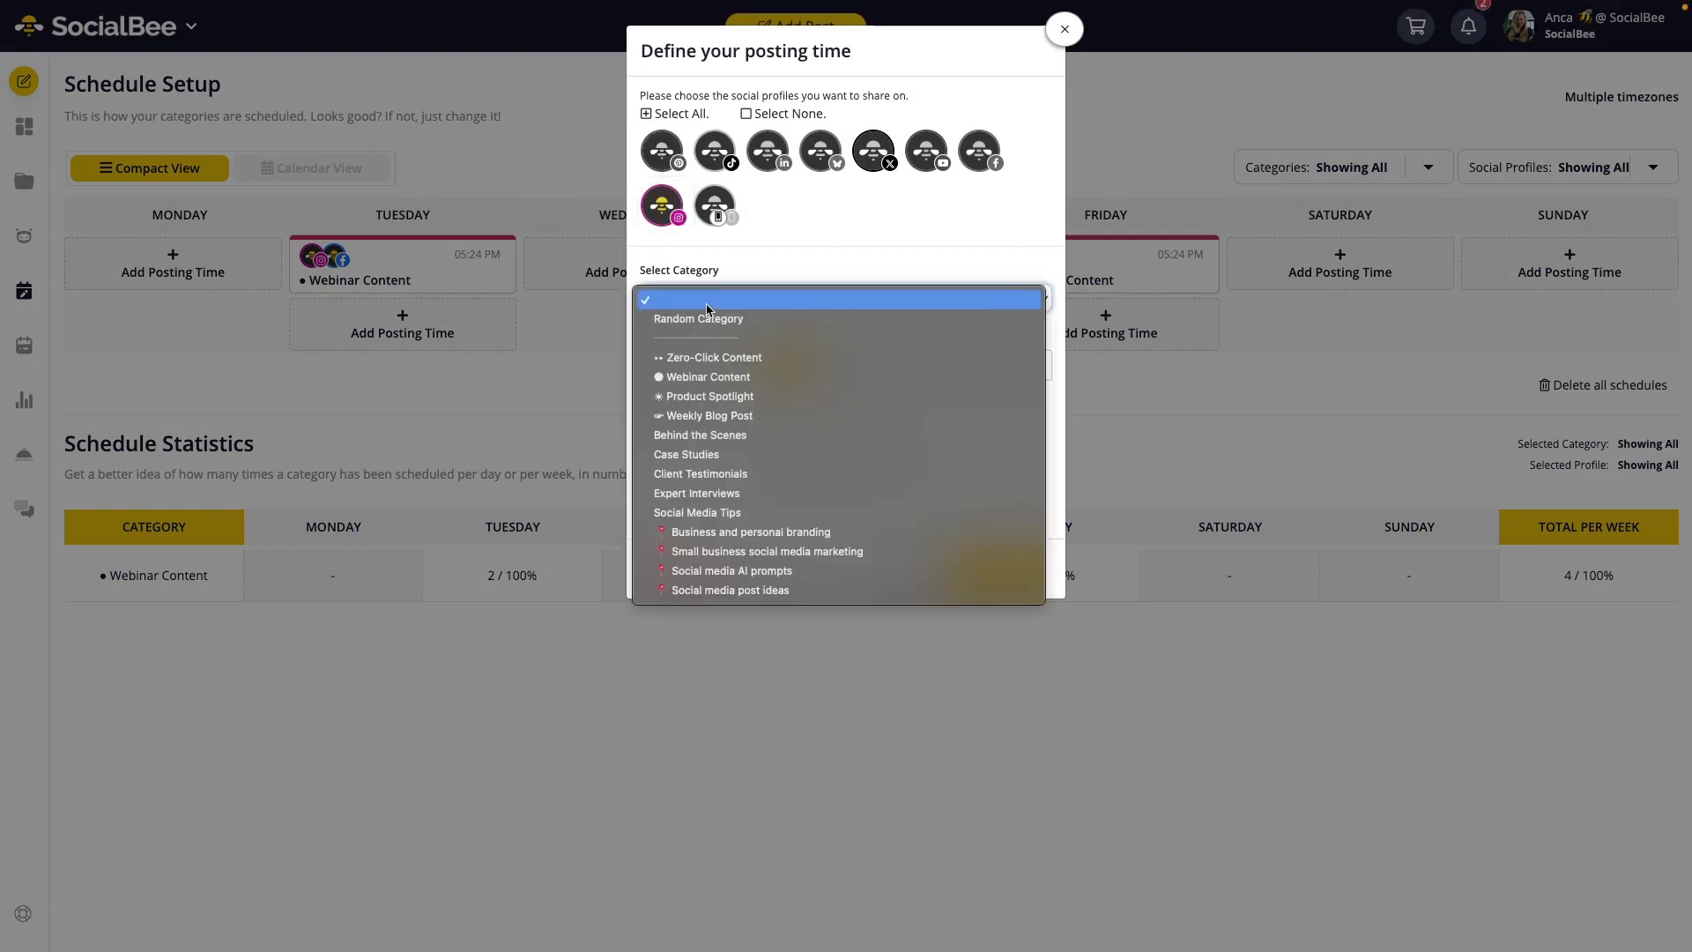
pyautogui.click(710, 416)
pyautogui.click(995, 571)
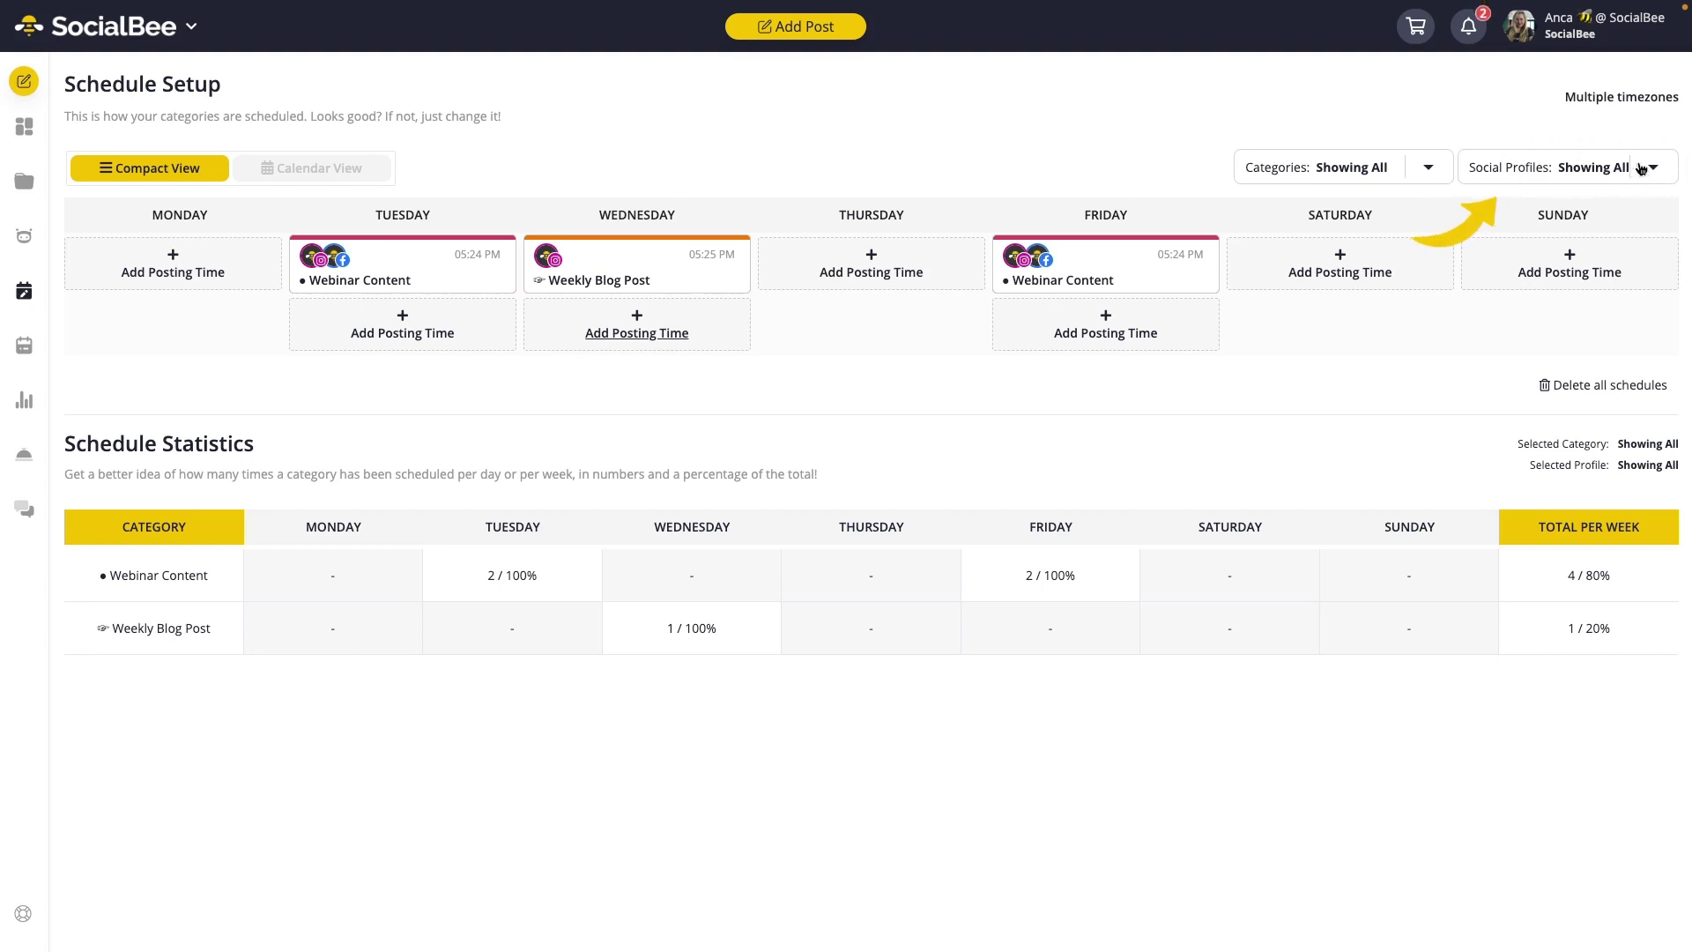
pyautogui.click(1632, 167)
pyautogui.scroll(-2, 1551, 379)
pyautogui.click(1551, 419)
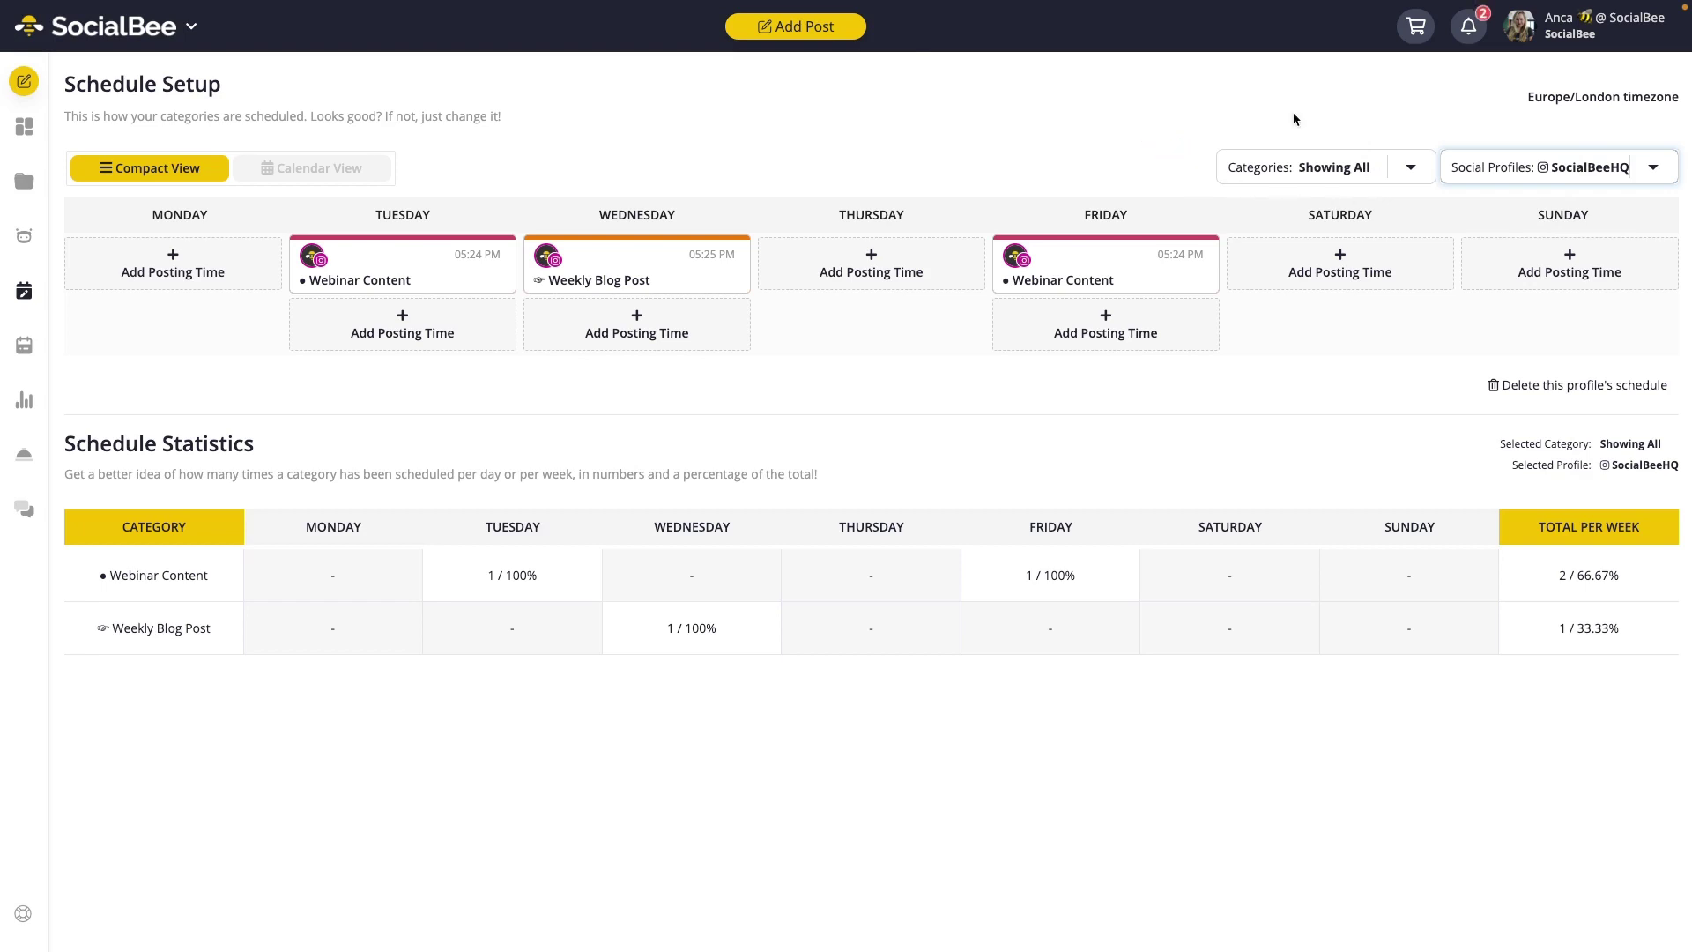
# Change Friday's 05:24 PM slot from Webinar Content to Product Spotlight and reopen it
pyautogui.click(1149, 271)
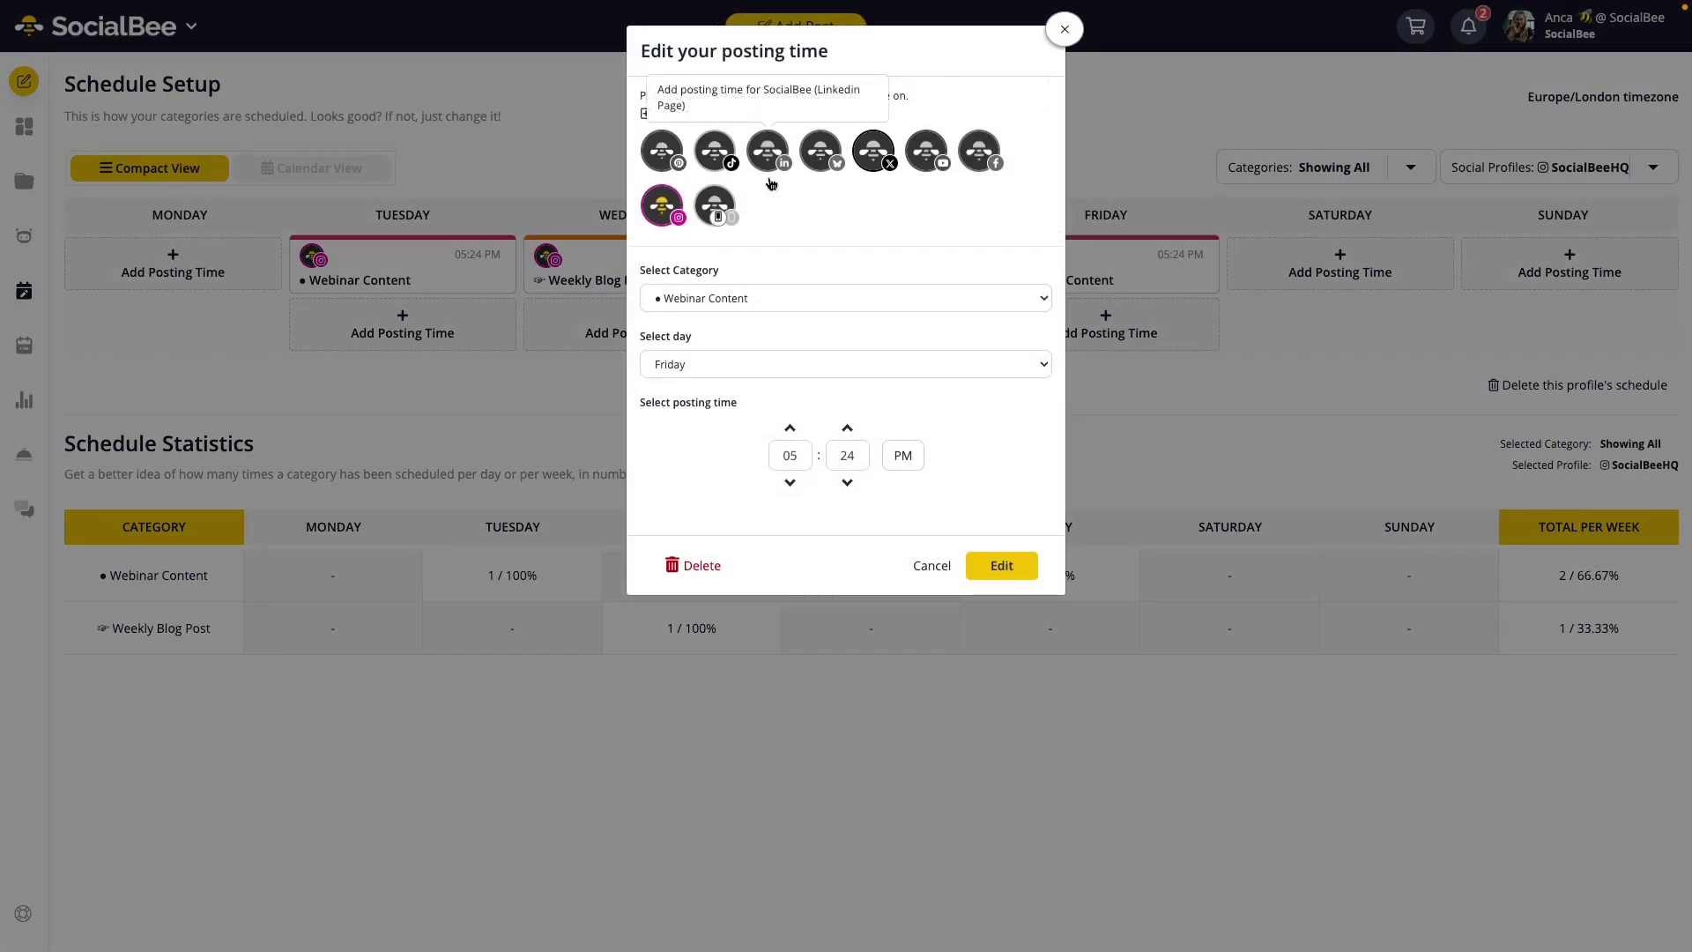
pyautogui.click(797, 298)
pyautogui.click(788, 318)
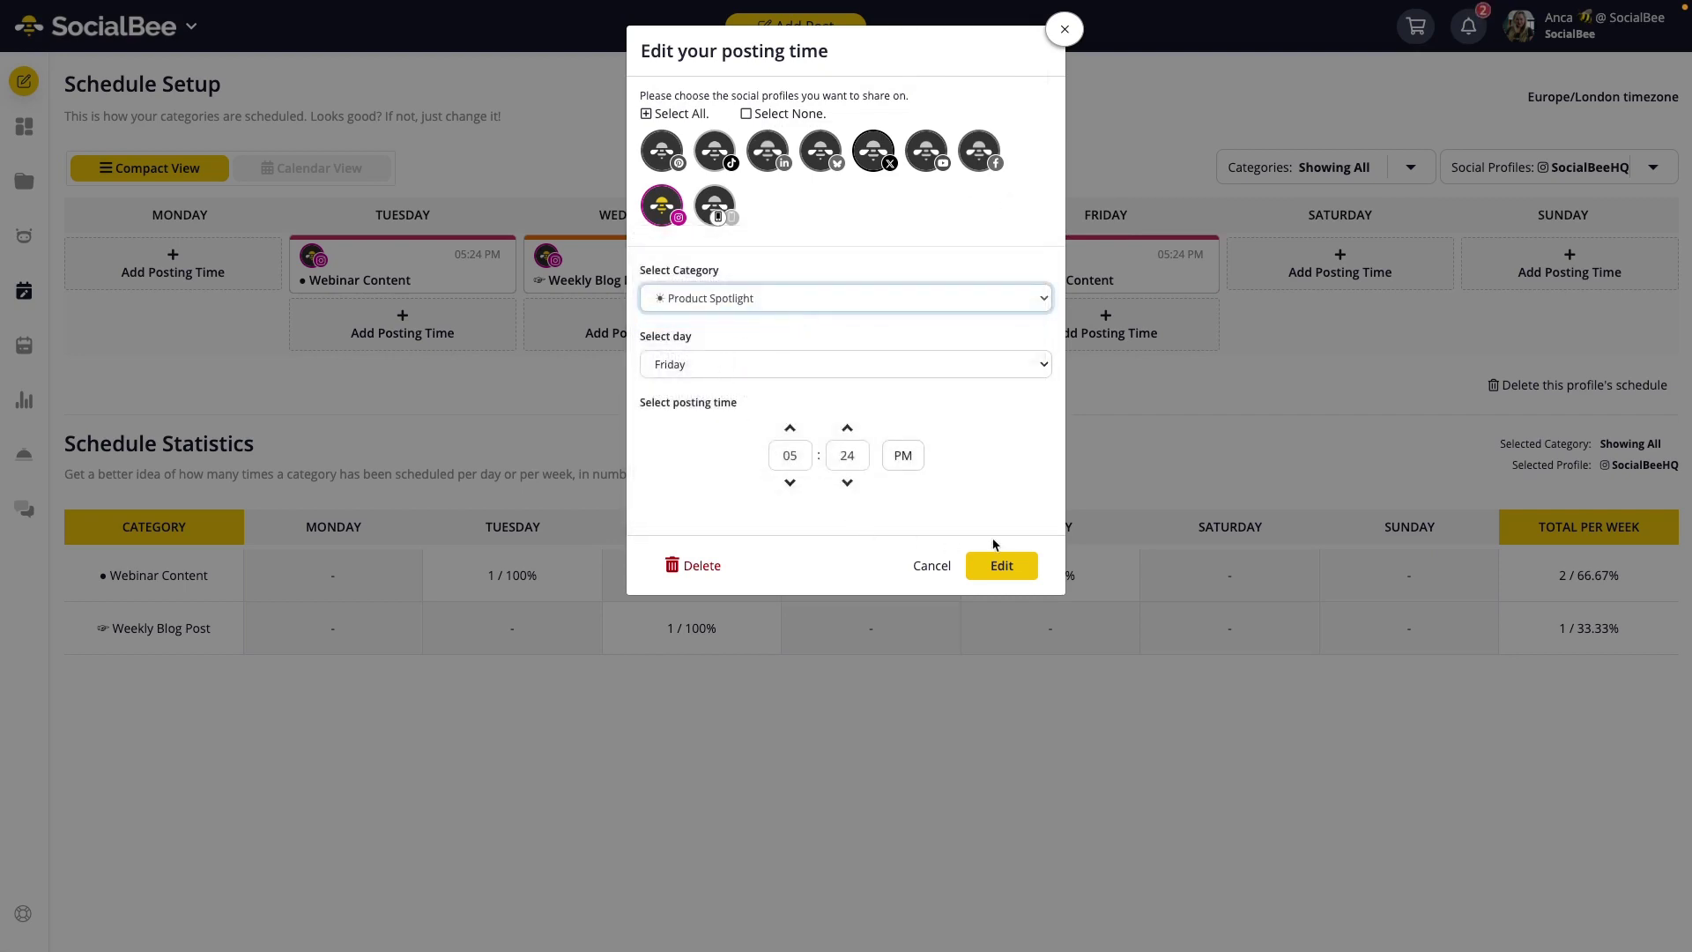
pyautogui.click(1005, 565)
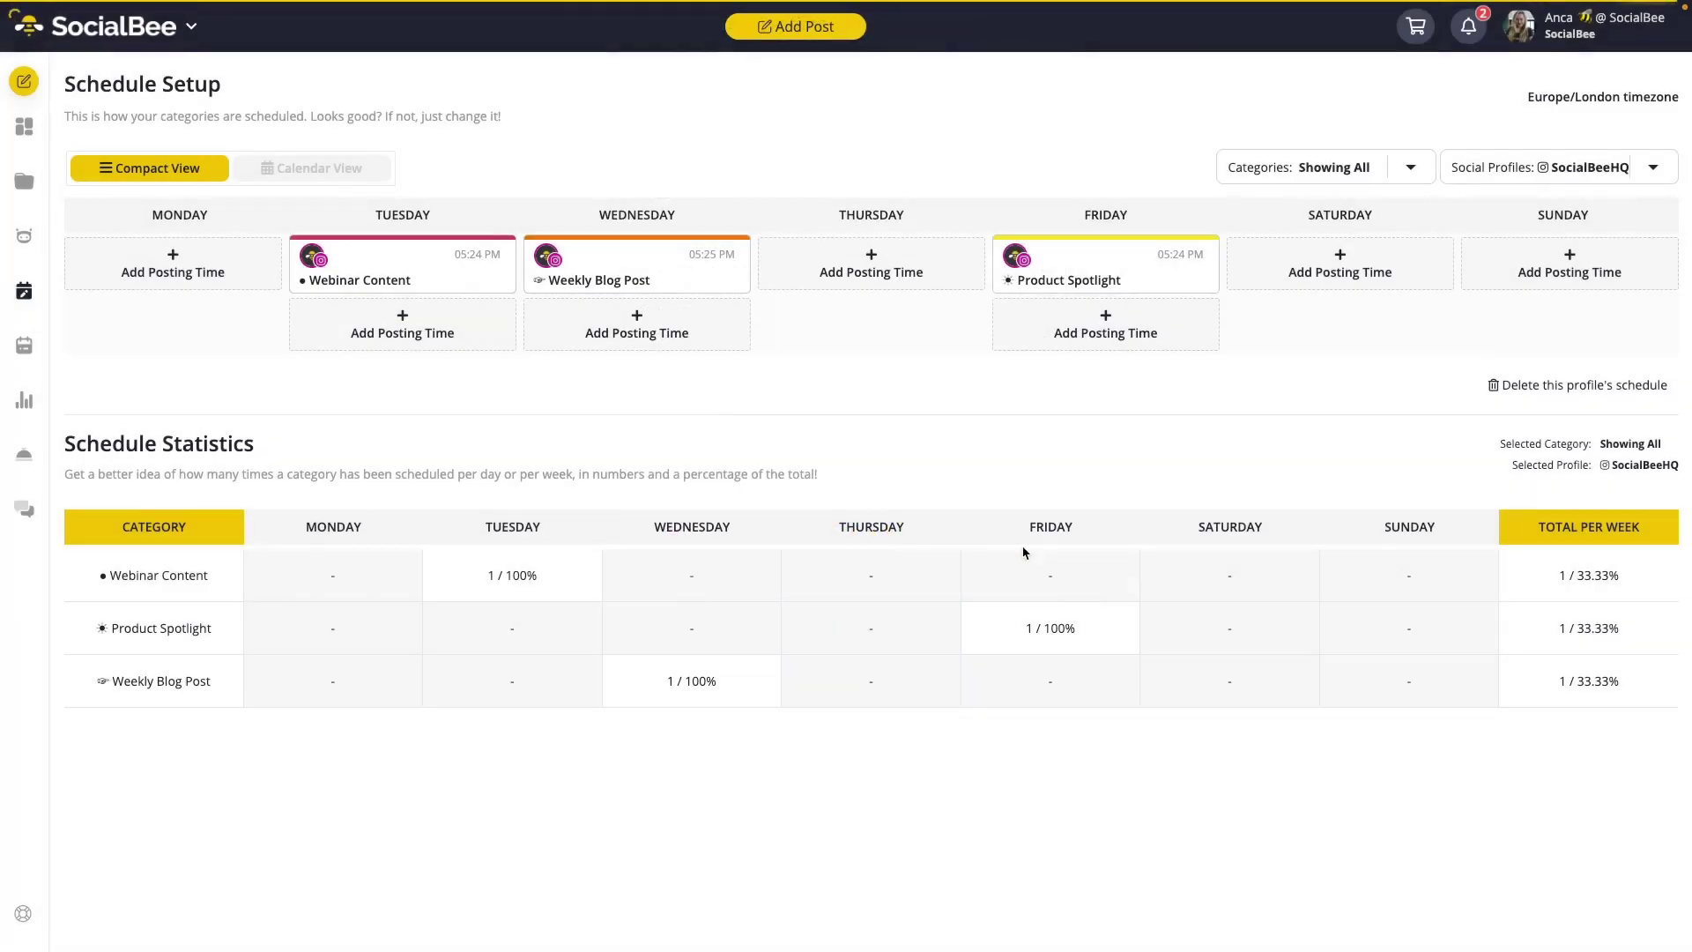
pyautogui.click(1066, 270)
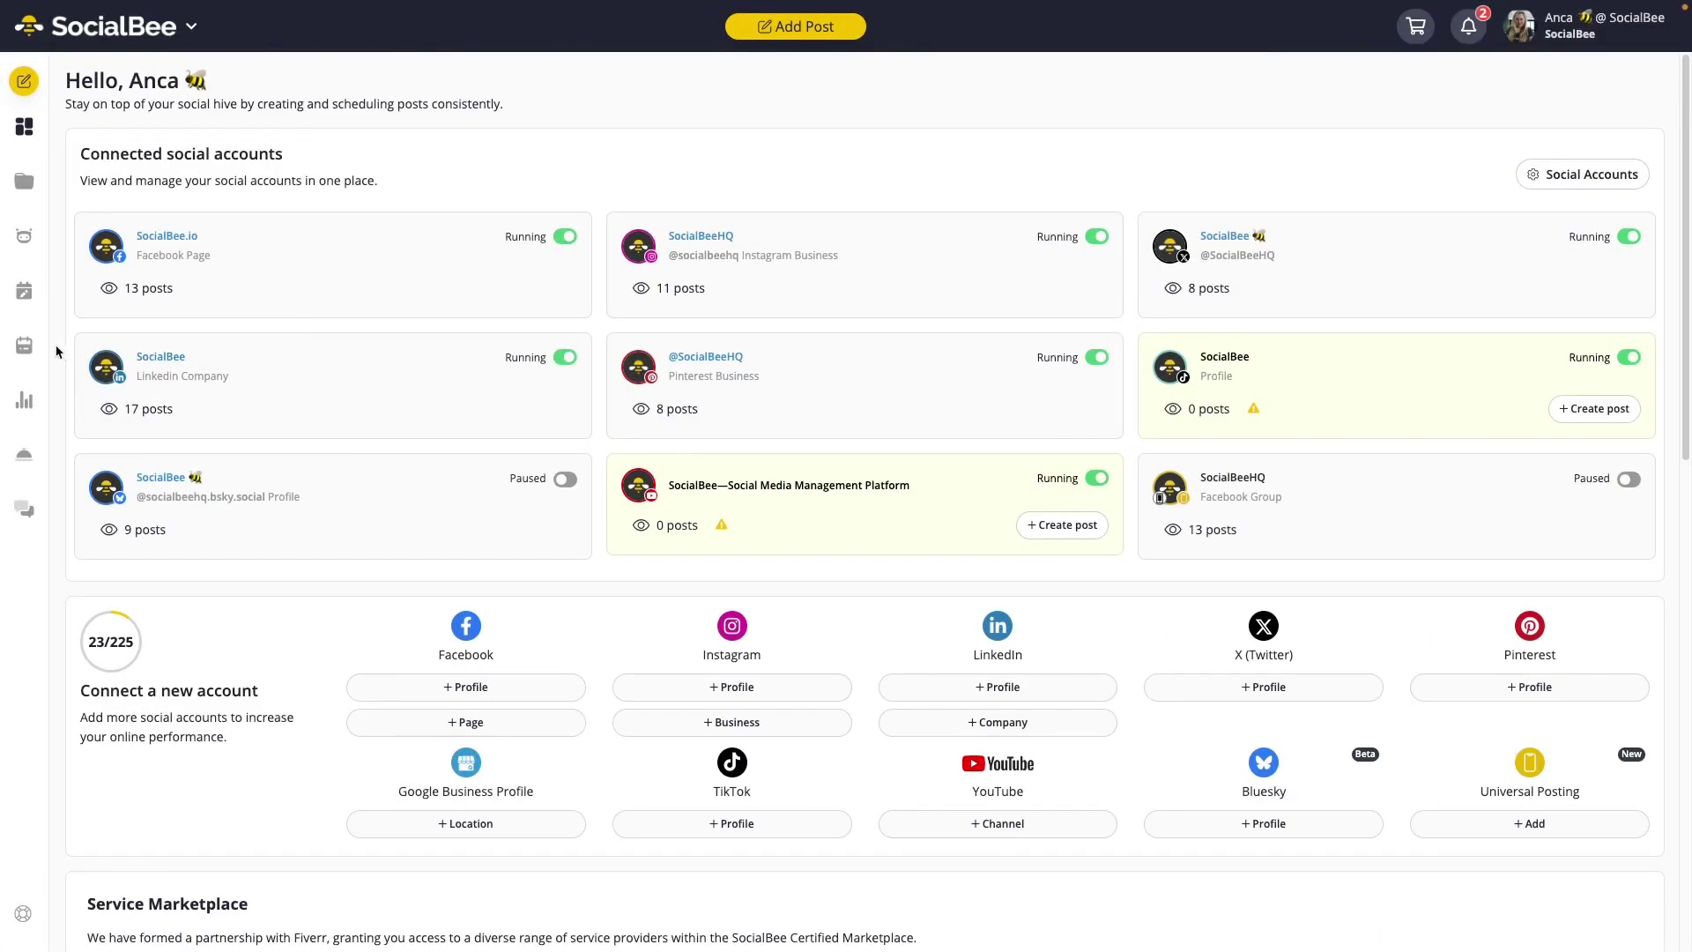
pyautogui.click(26, 347)
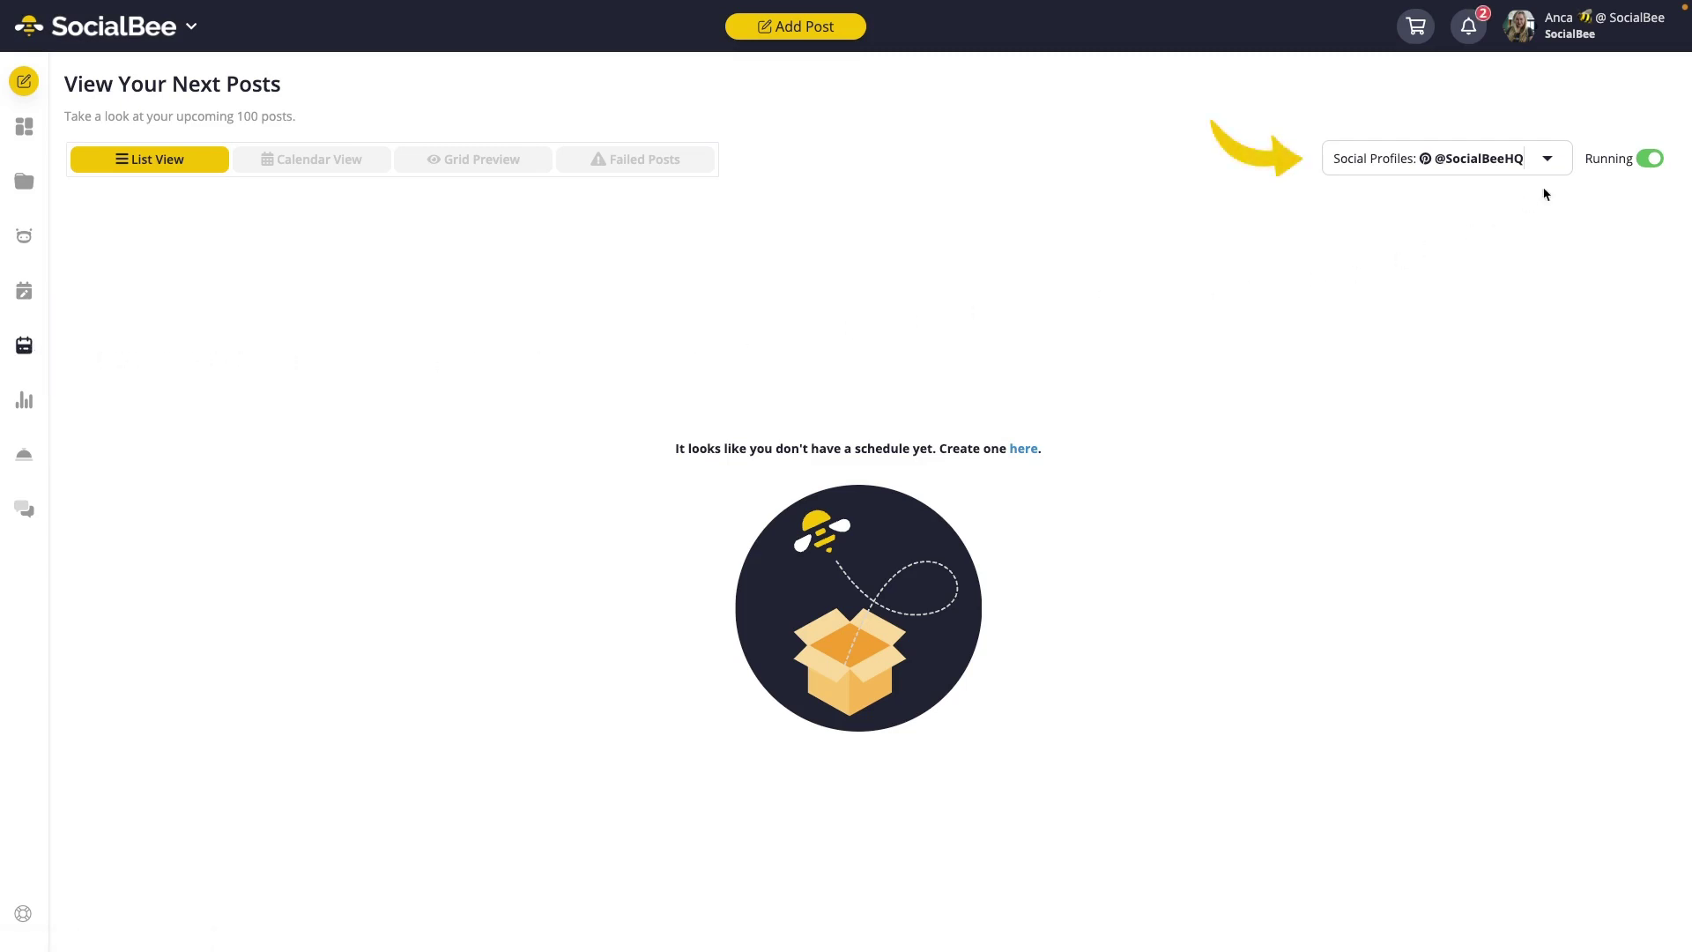
pyautogui.click(1455, 170)
pyautogui.scroll(-1, 1472, 405)
pyautogui.click(1482, 441)
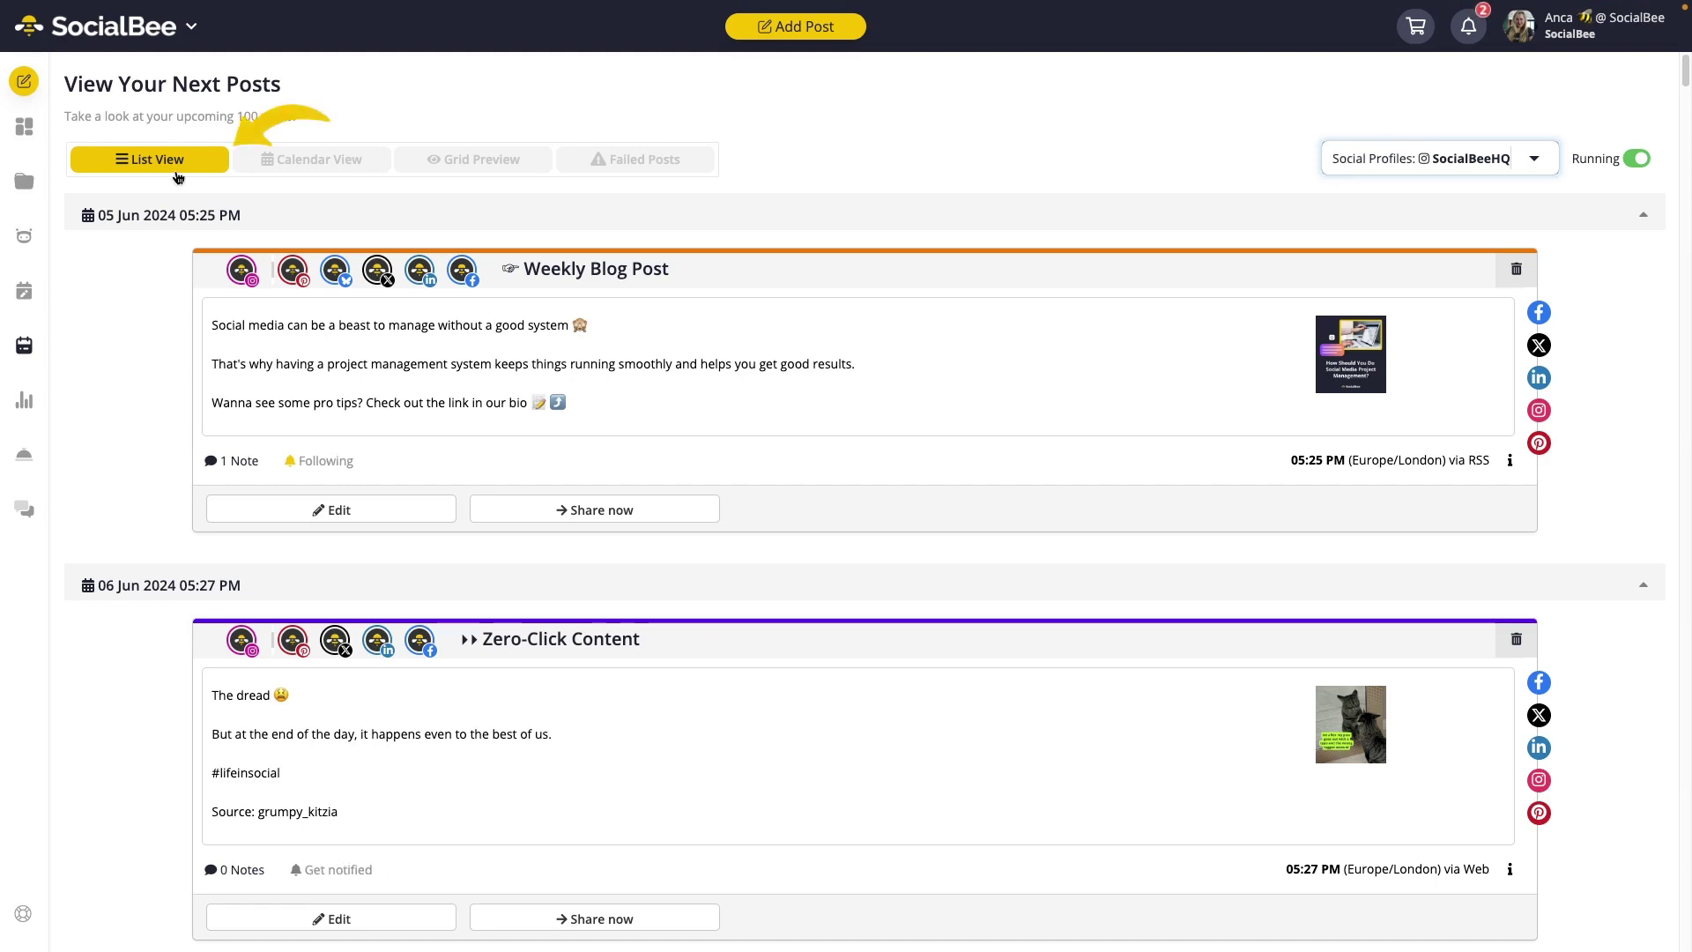
# Scroll through the upcoming-posts list, then view it as a June monthly calendar
pyautogui.scroll(-10, 420, 529)
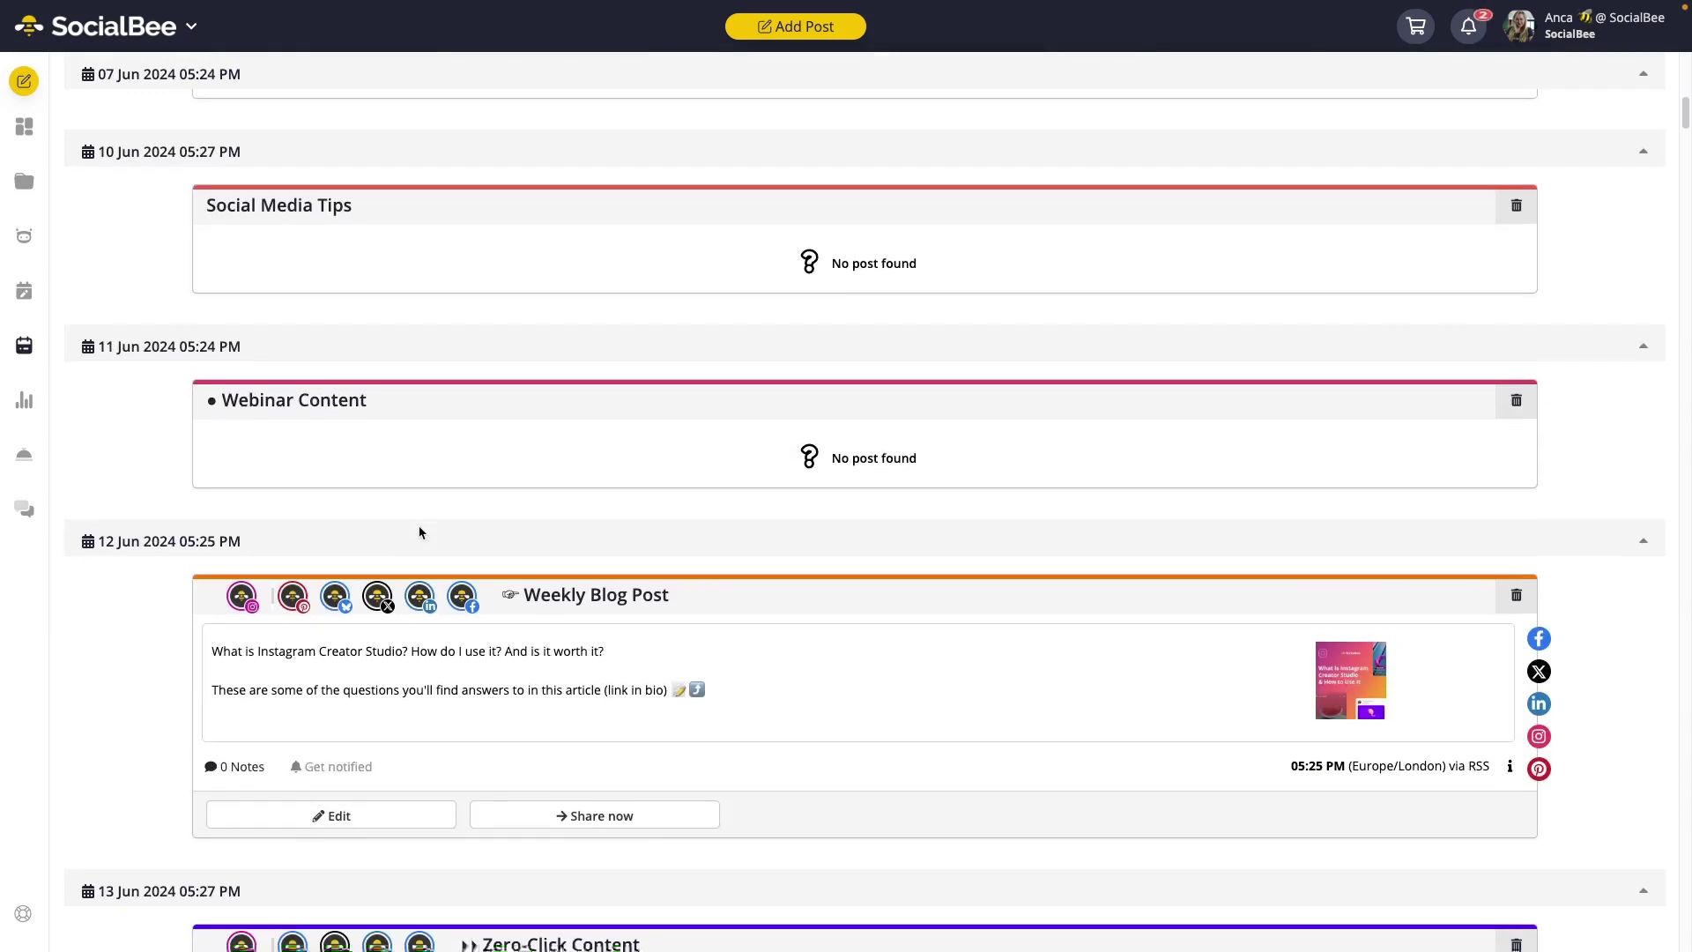
pyautogui.scroll(10, 420, 533)
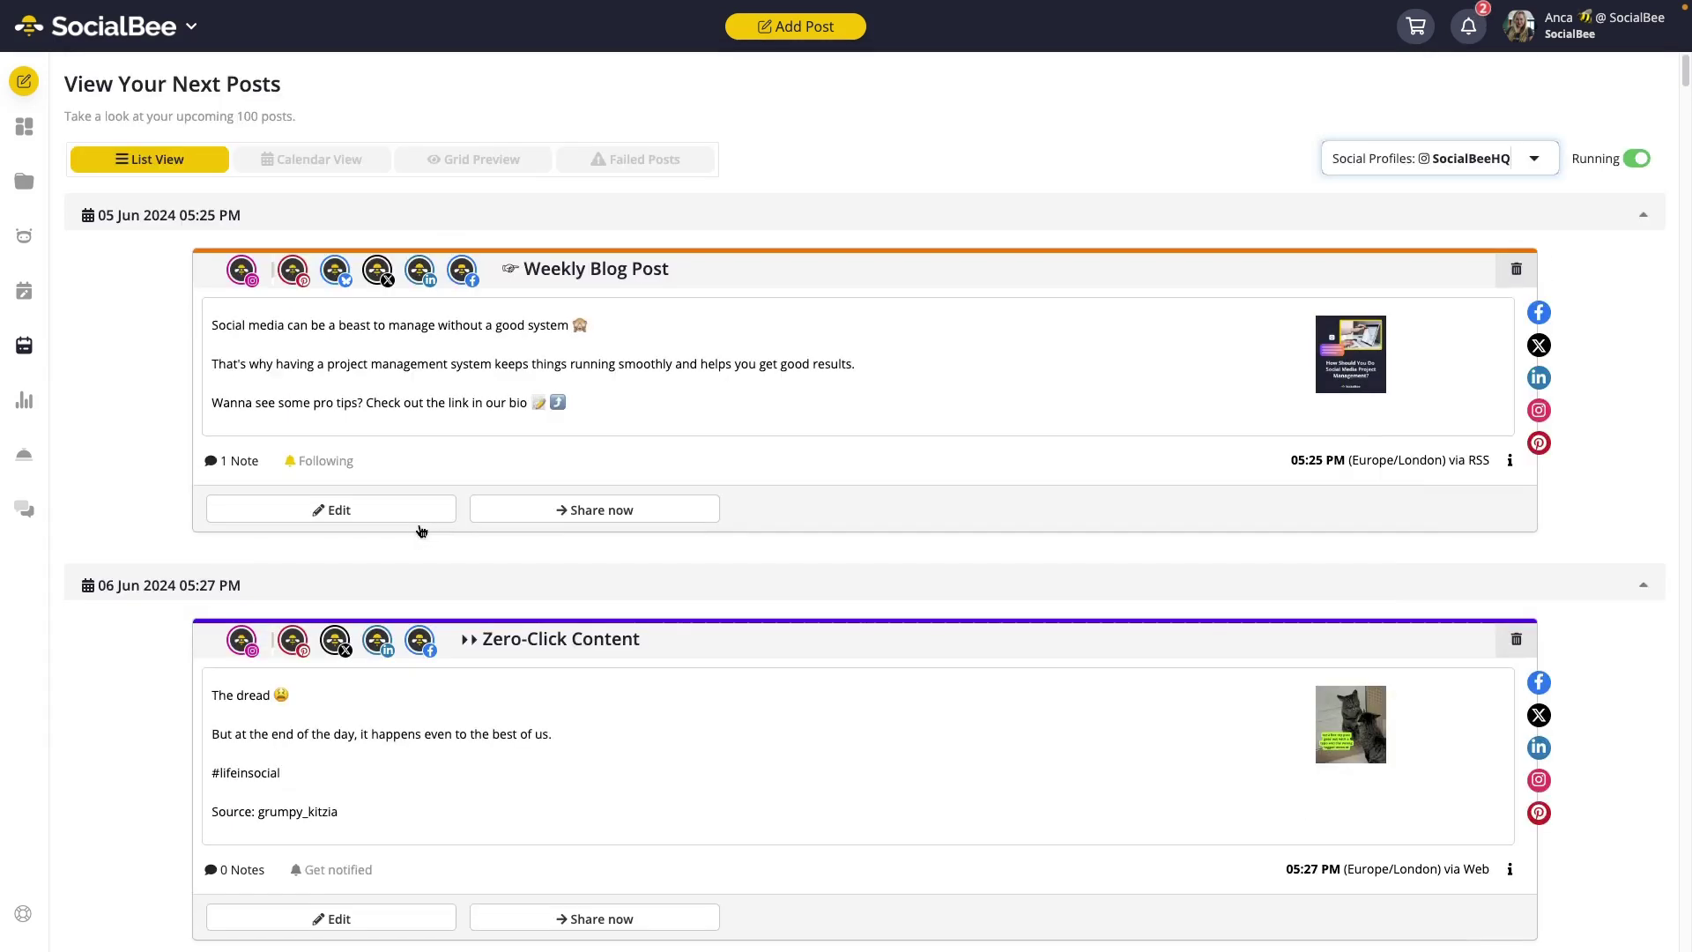
pyautogui.click(290, 175)
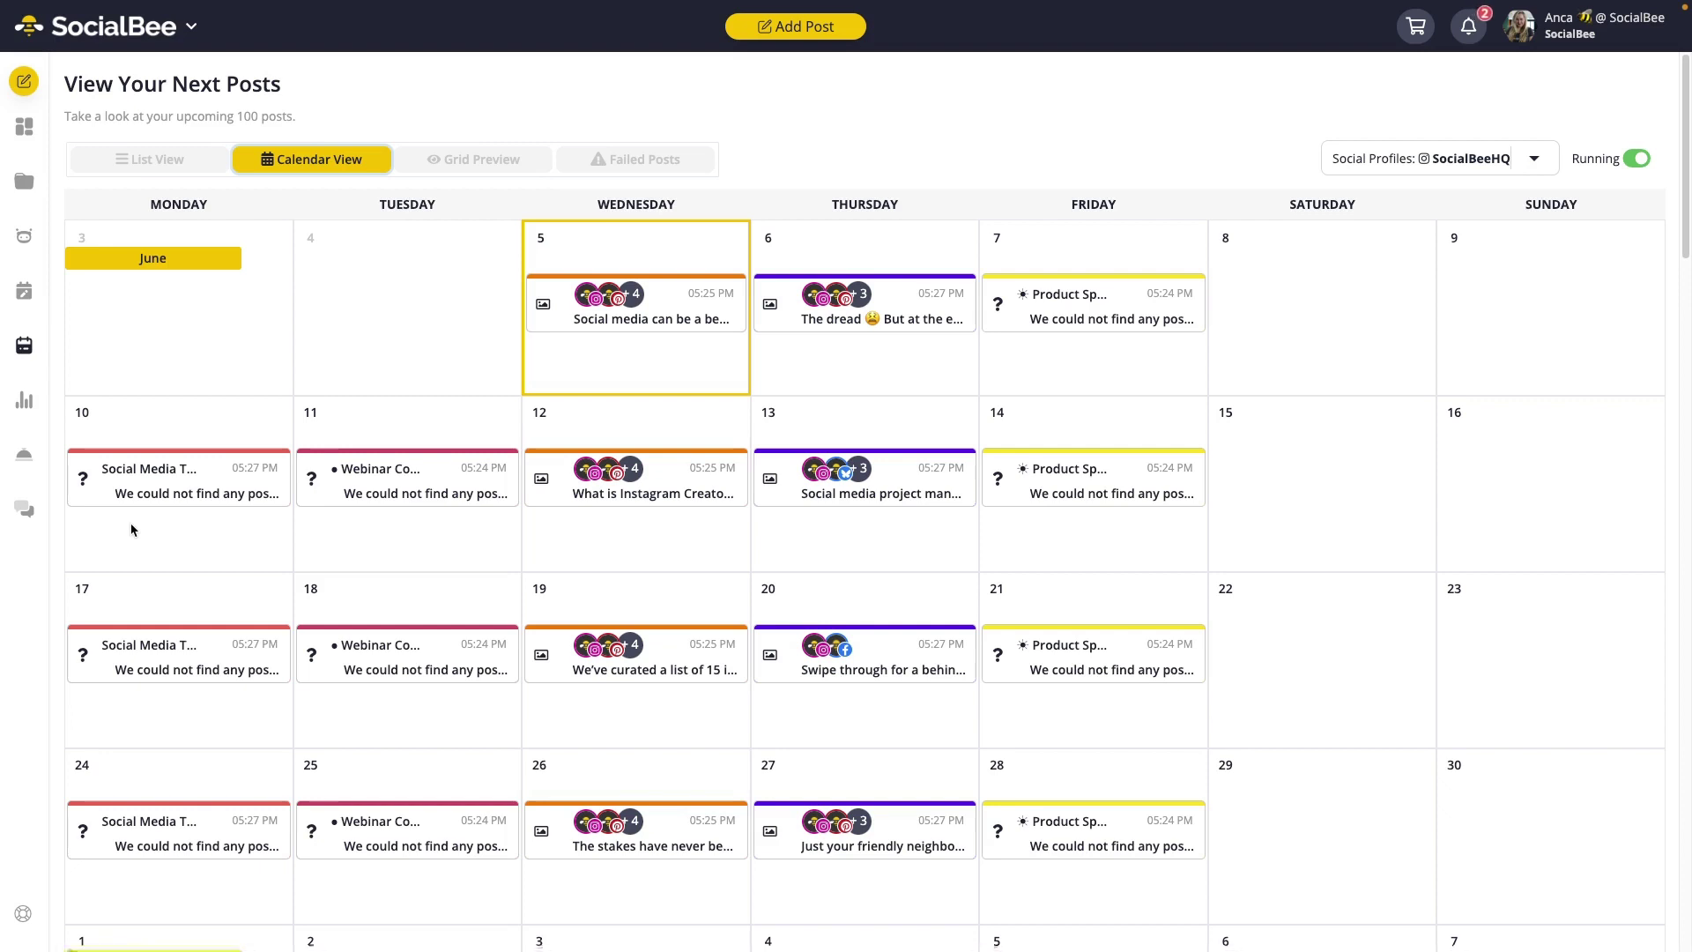
# Switch to Grid Preview and scroll through SocialBeeHQ's Instagram feed grid and back to the top
pyautogui.click(484, 161)
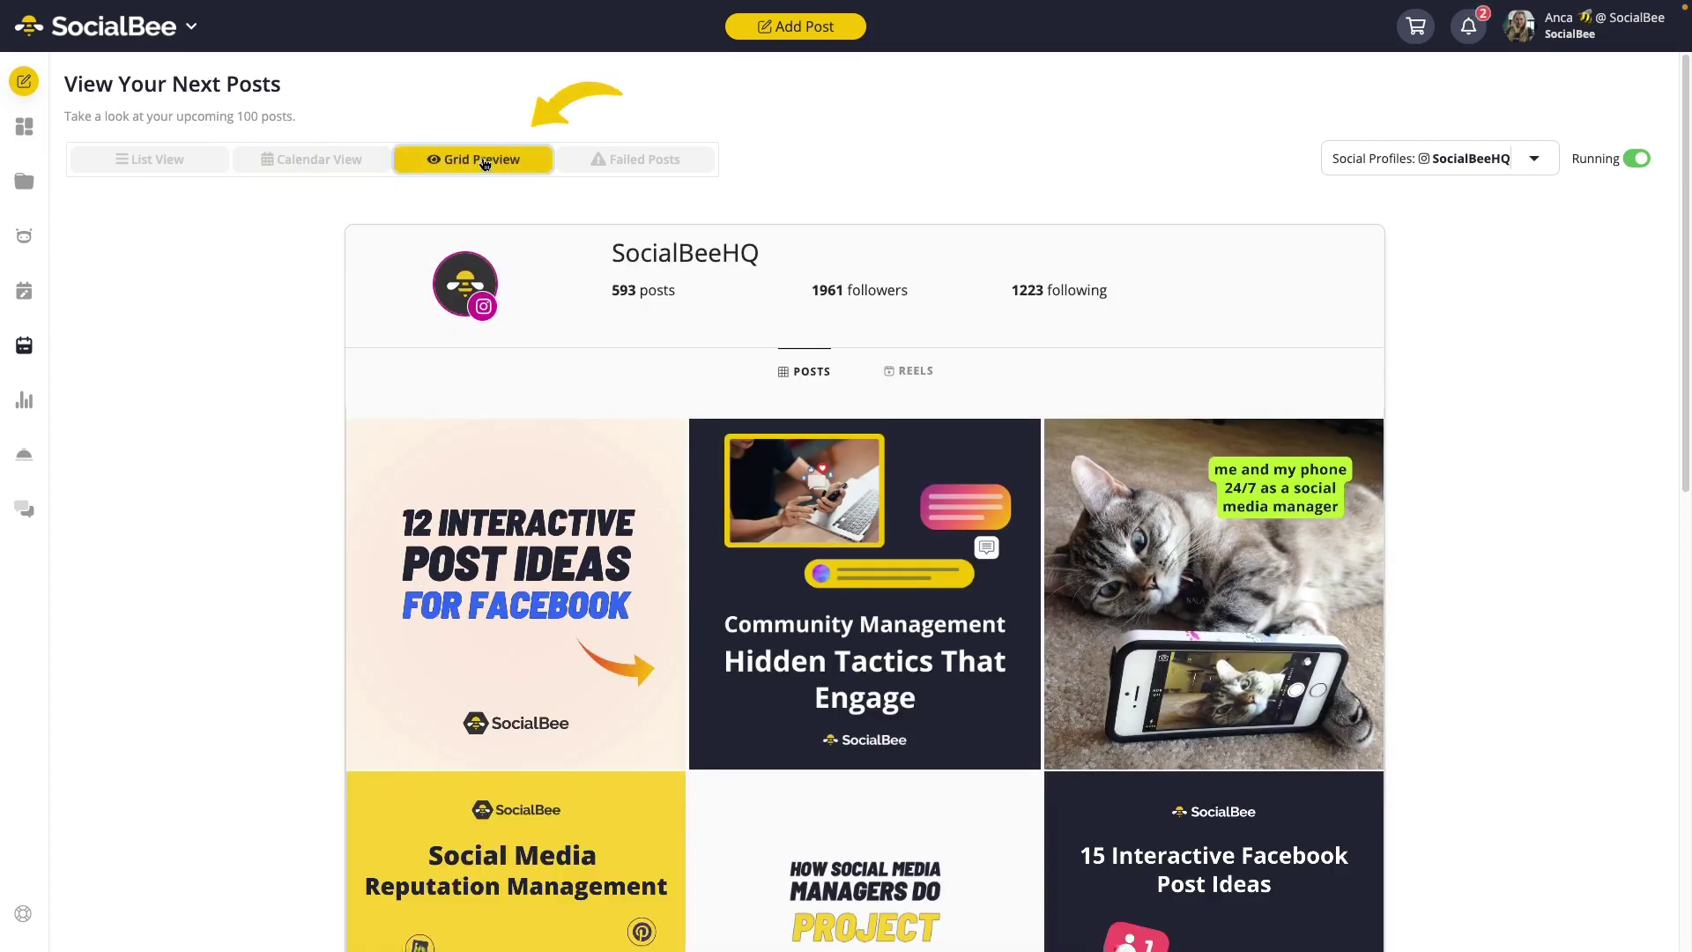
pyautogui.scroll(-3, 407, 602)
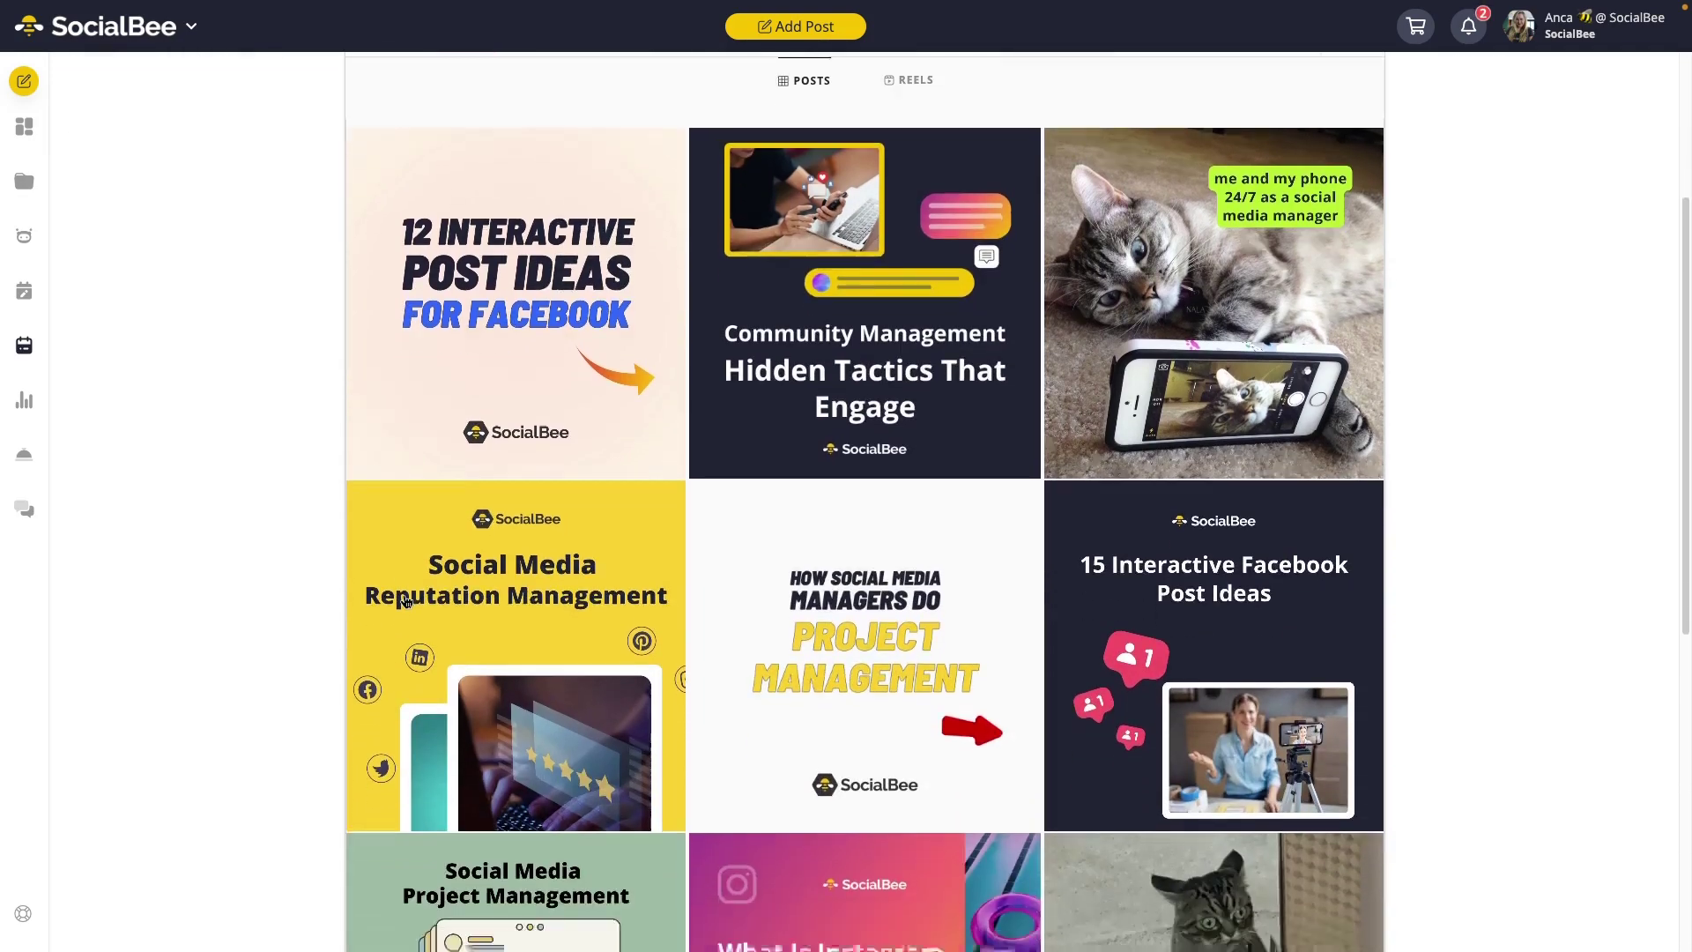
pyautogui.scroll(-5, 407, 602)
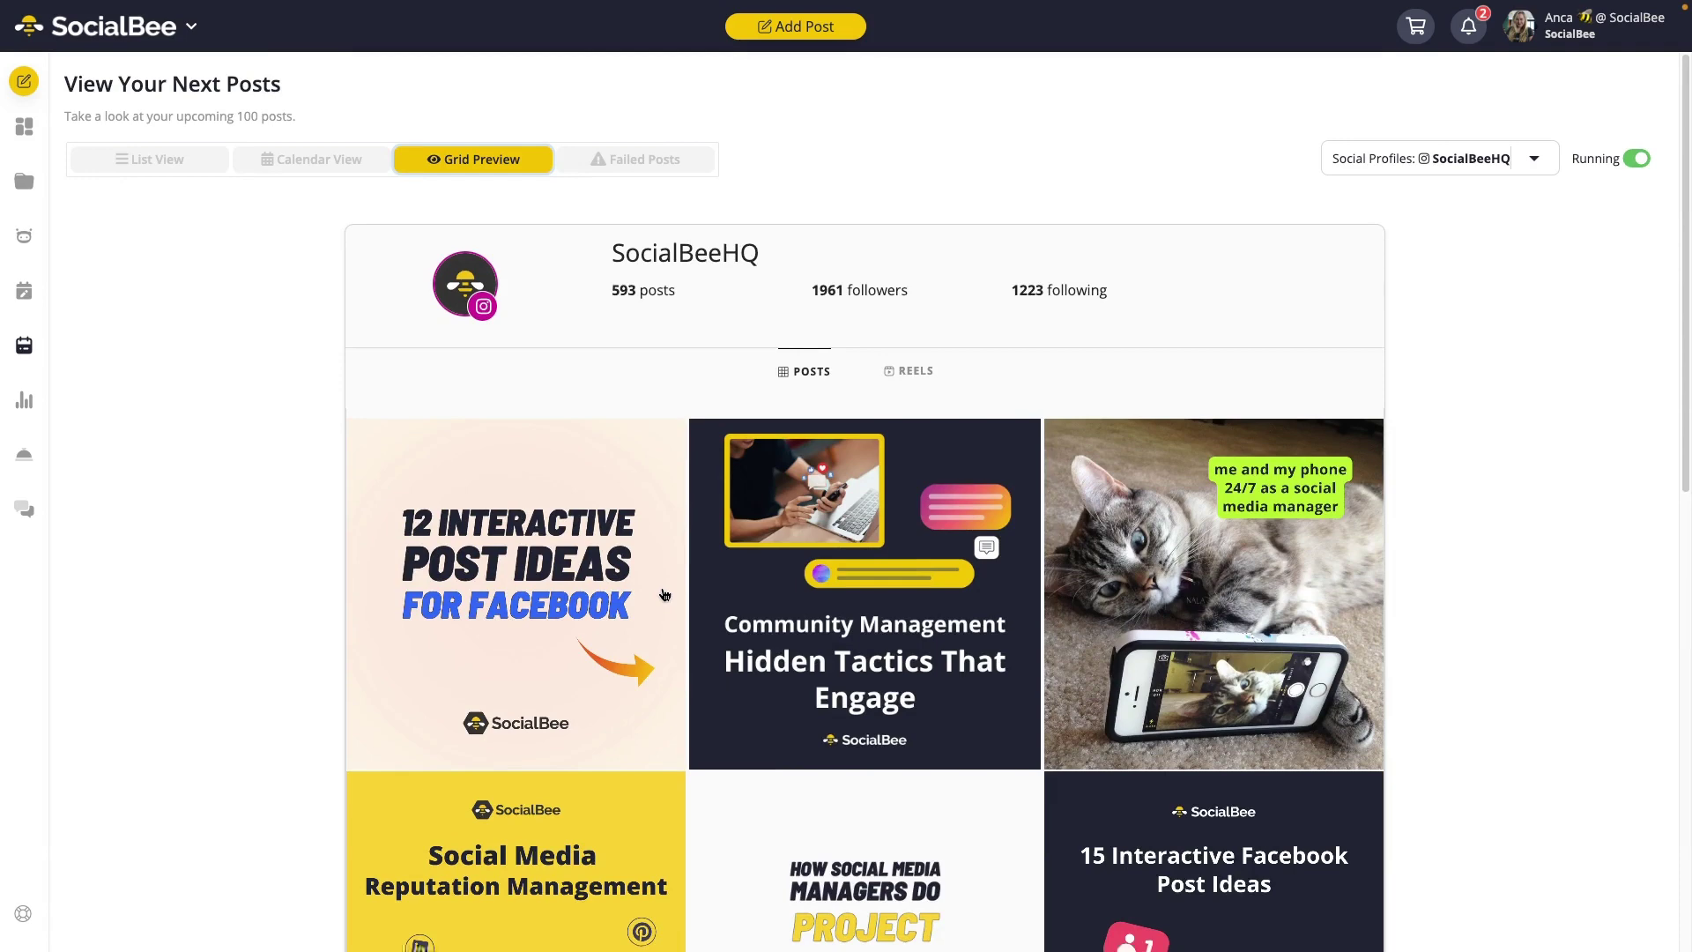
pyautogui.scroll(-10, 664, 595)
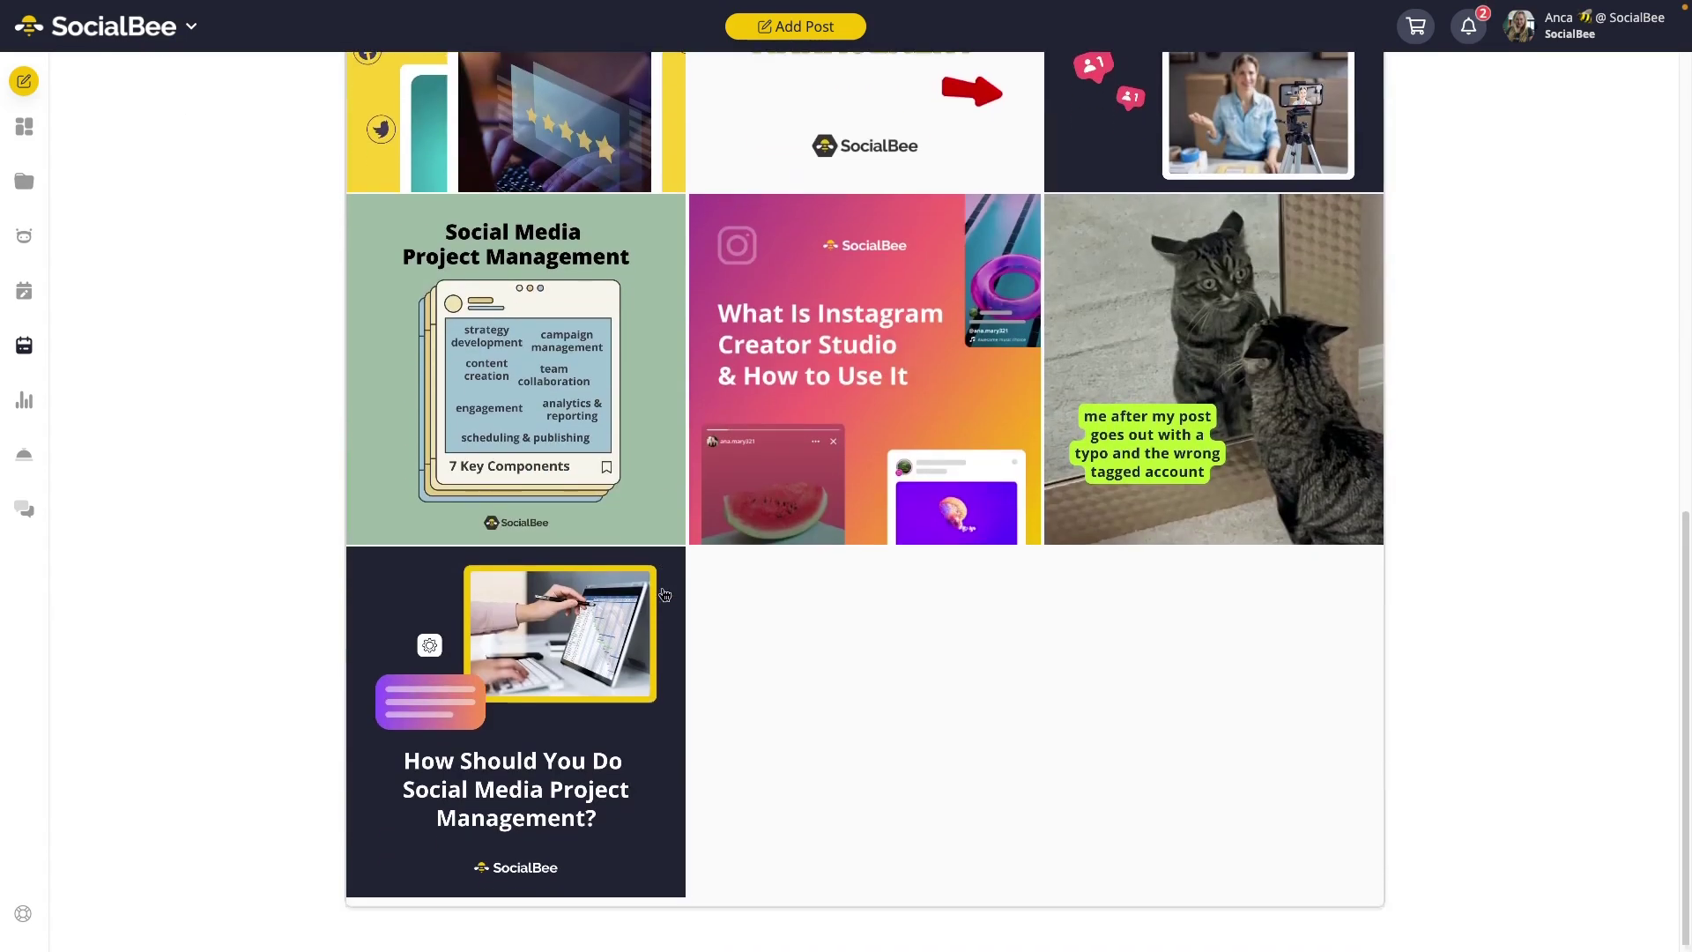
pyautogui.scroll(1, 547, 630)
pyautogui.scroll(9, 717, 582)
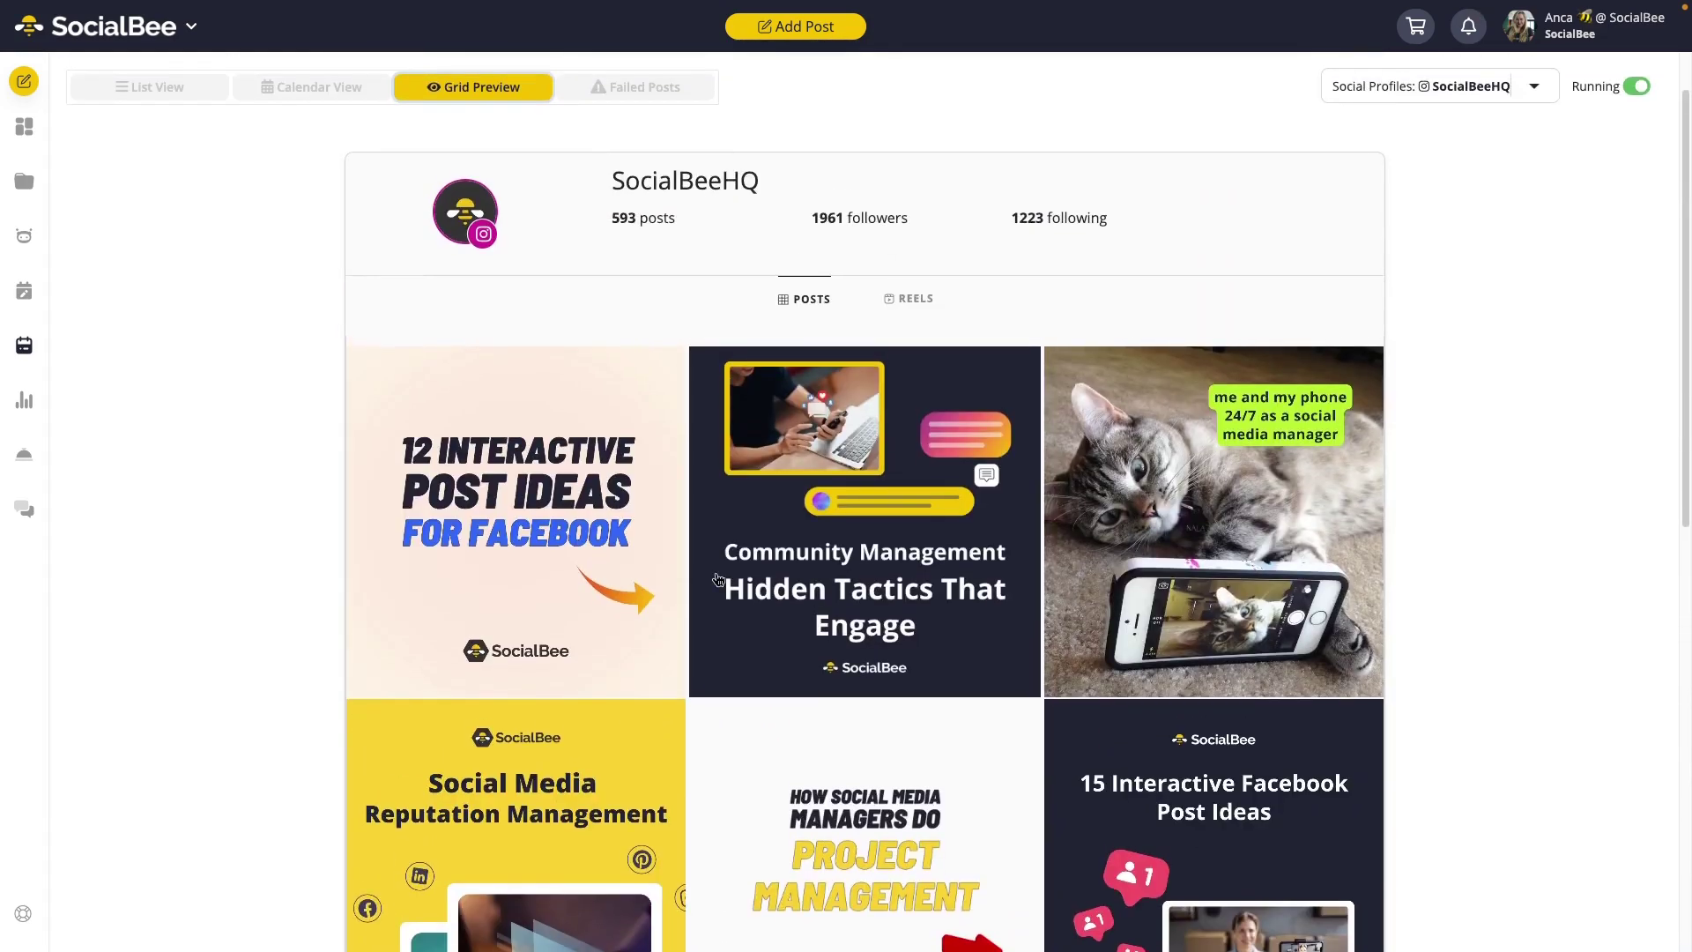
pyautogui.scroll(1, 717, 579)
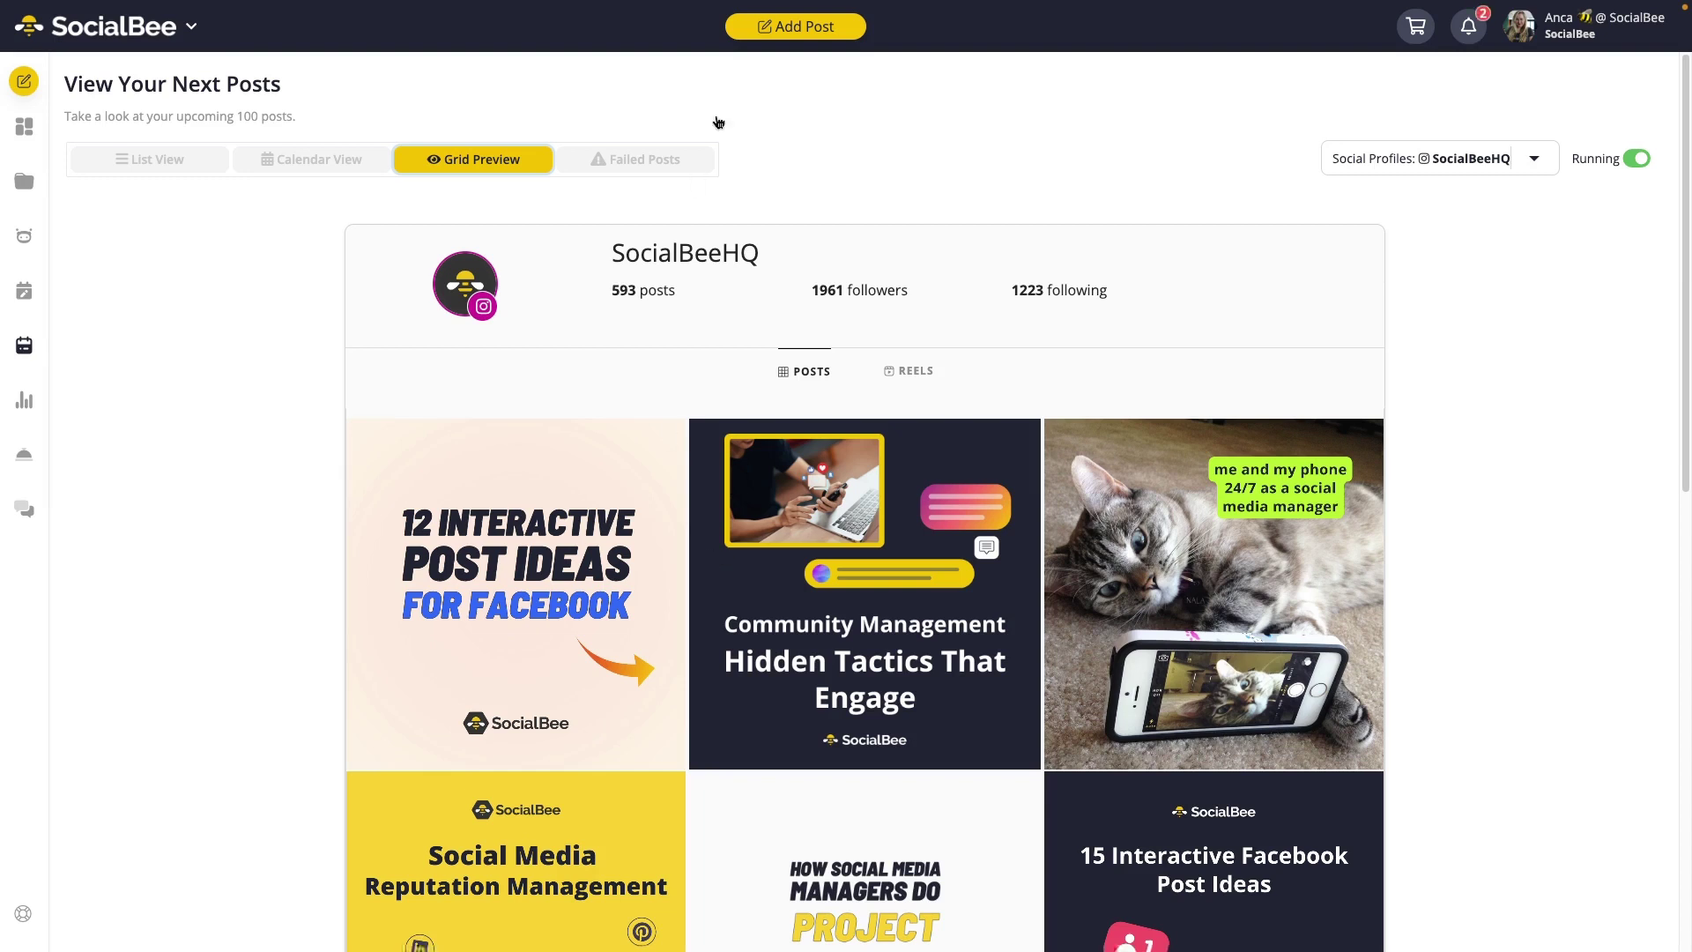
pyautogui.click(783, 27)
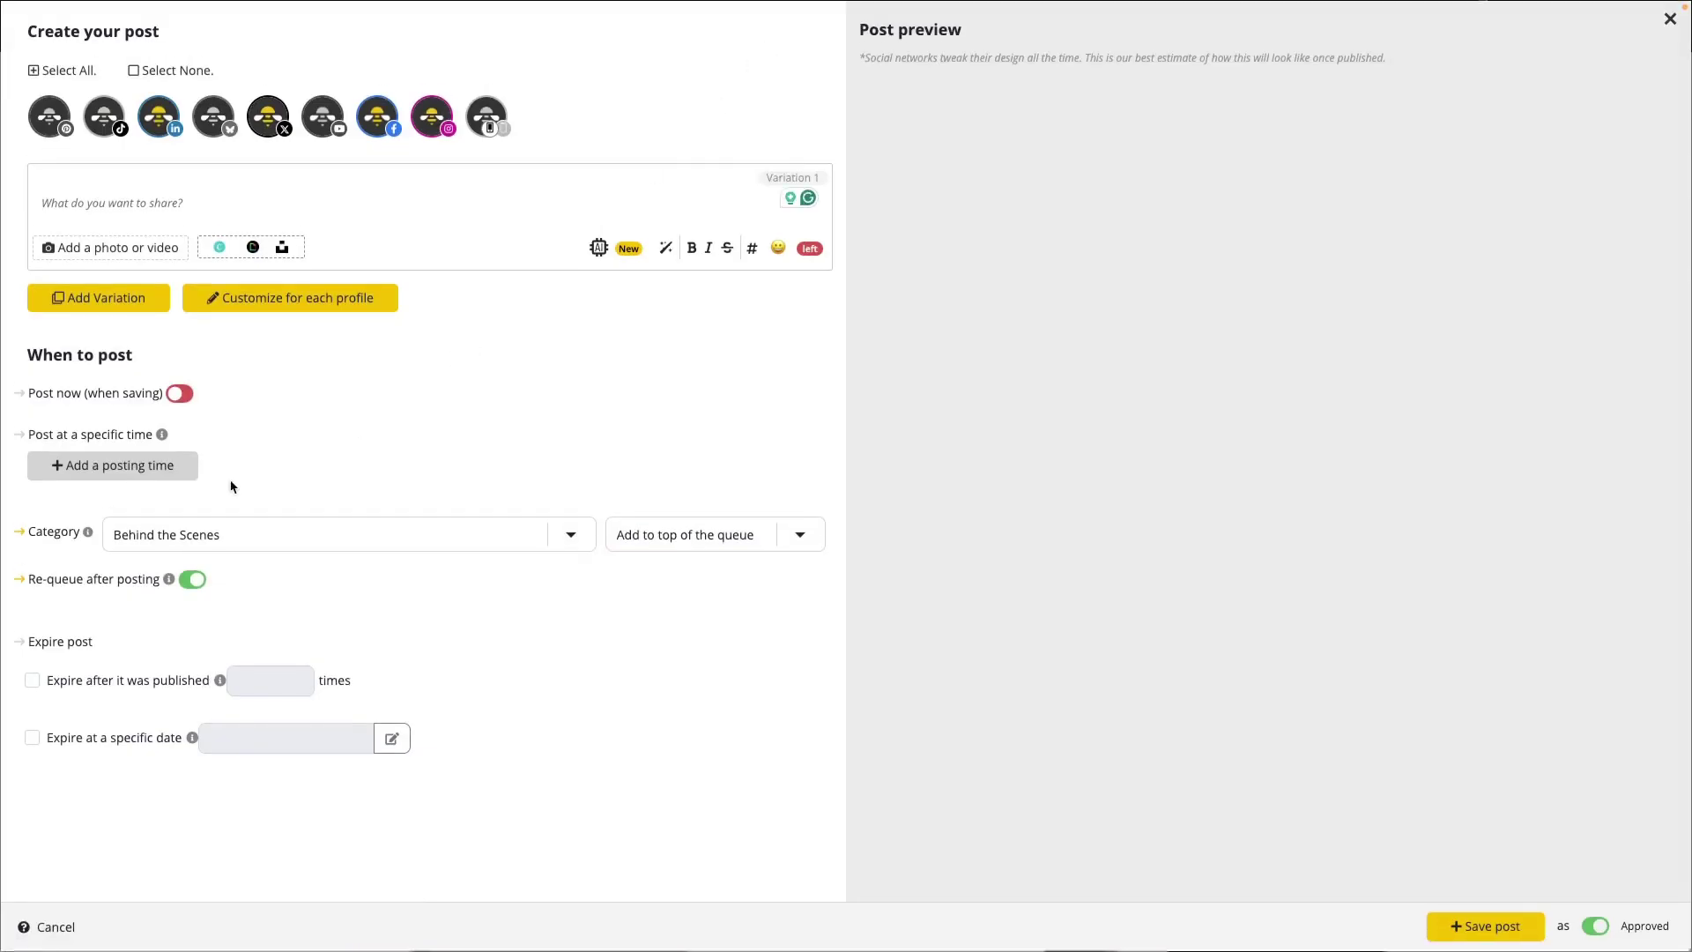
pyautogui.click(105, 473)
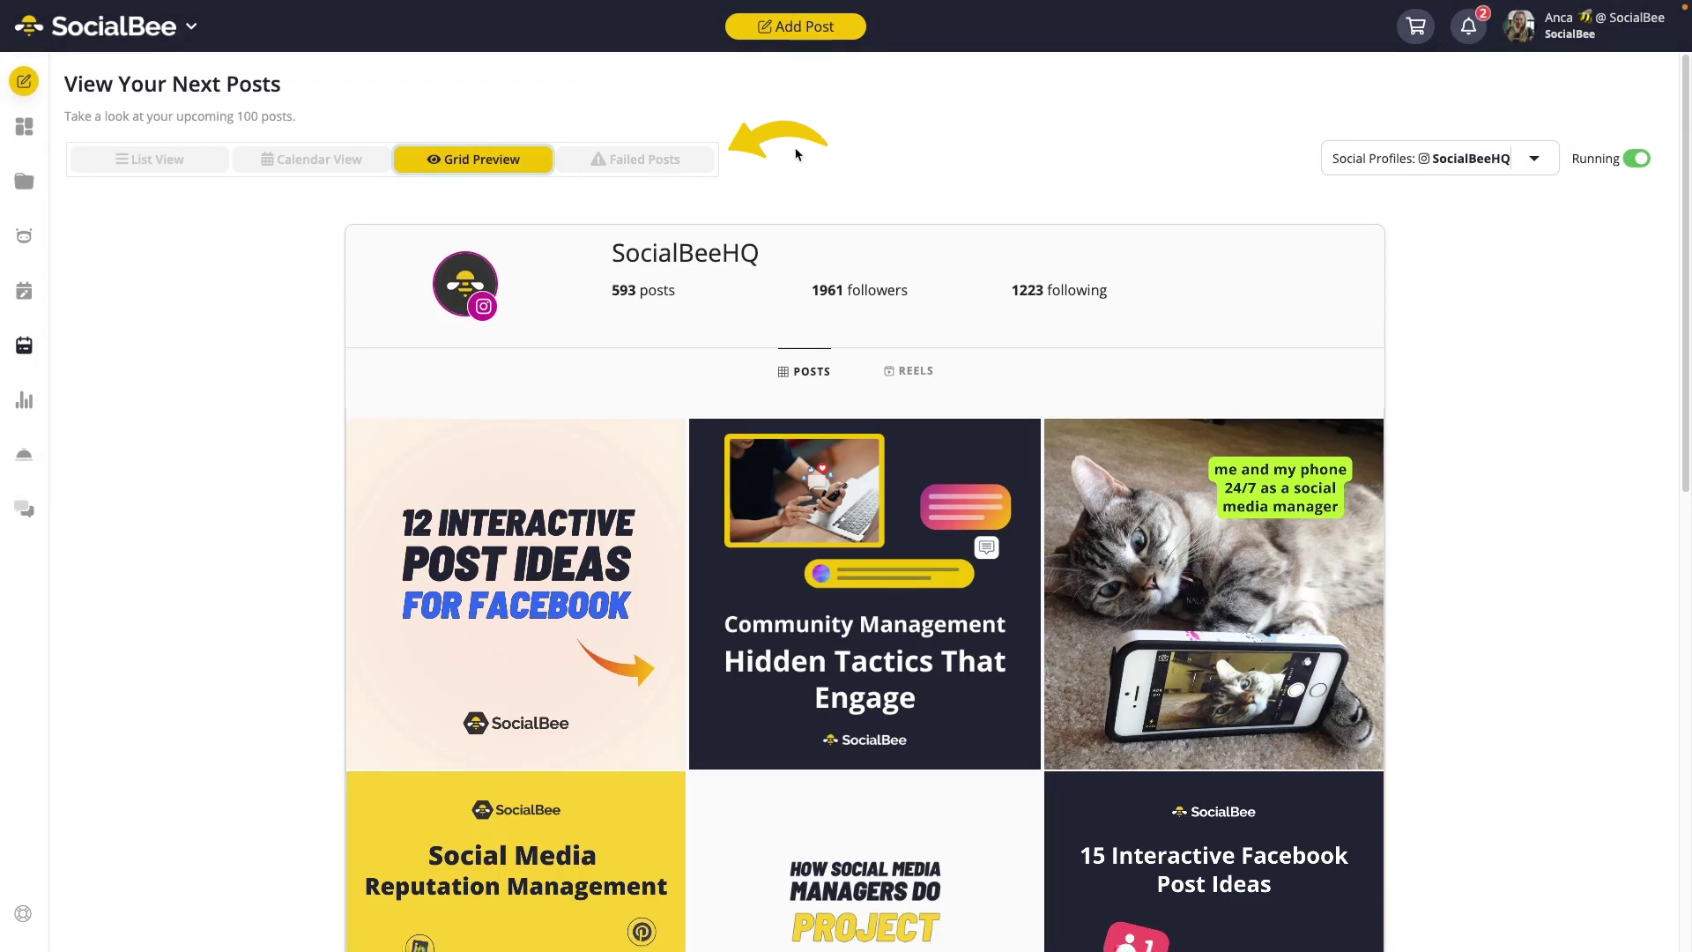
# Check the Failed Posts tab for SocialBeeHQ, which appears empty
pyautogui.click(665, 157)
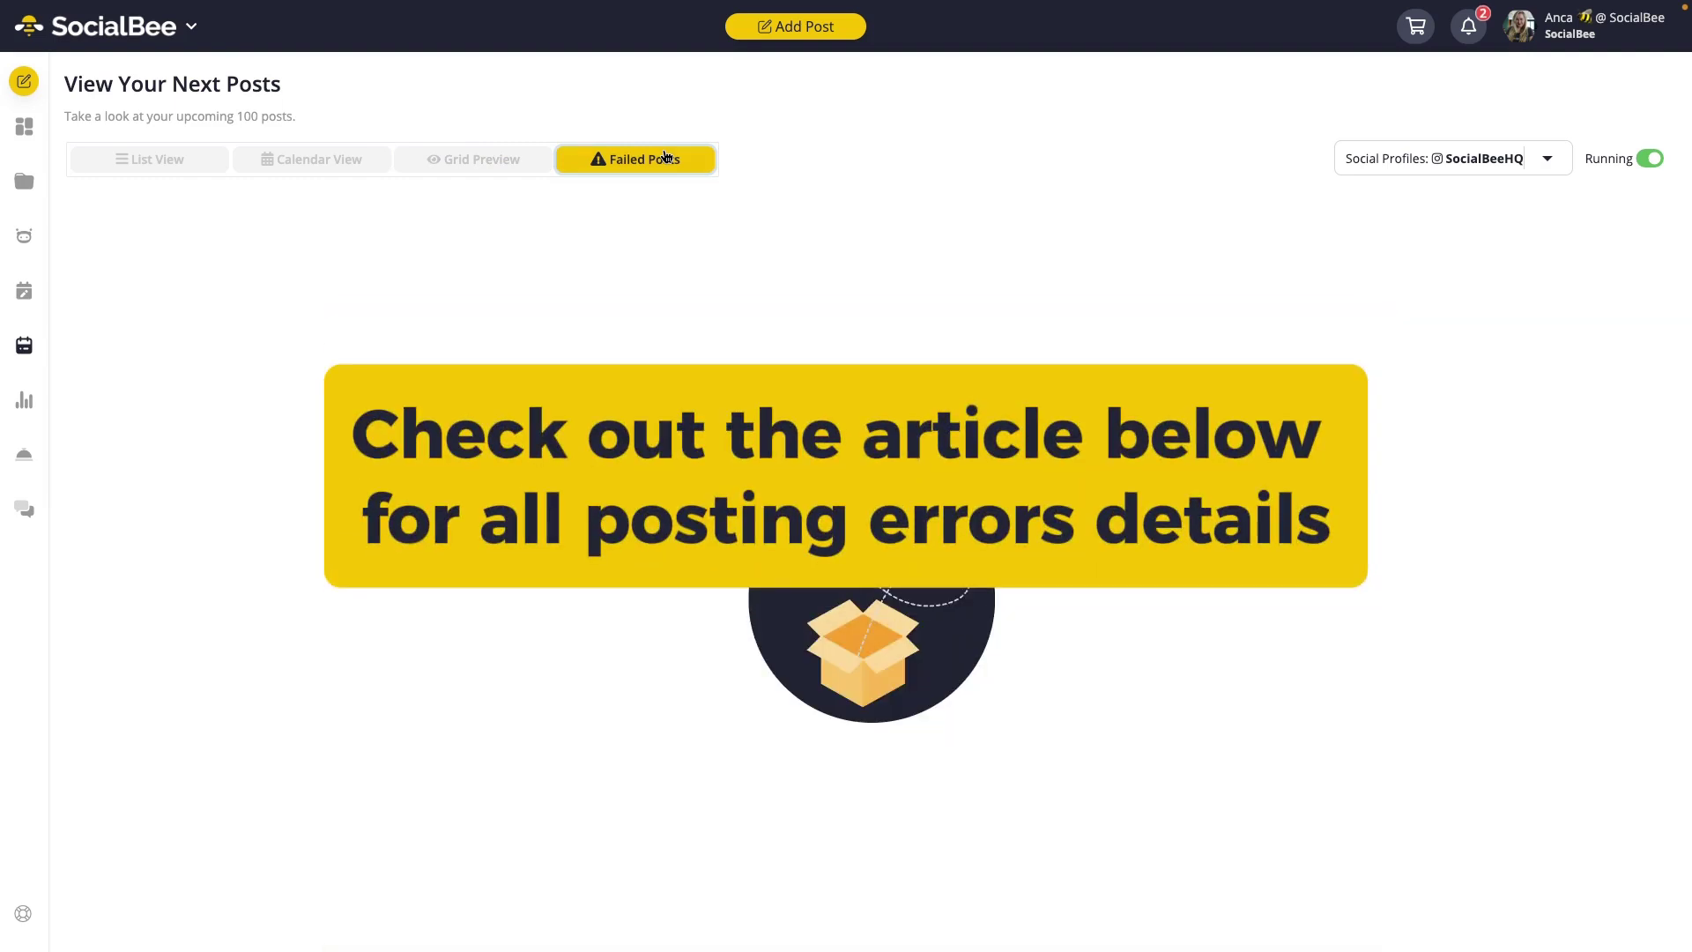